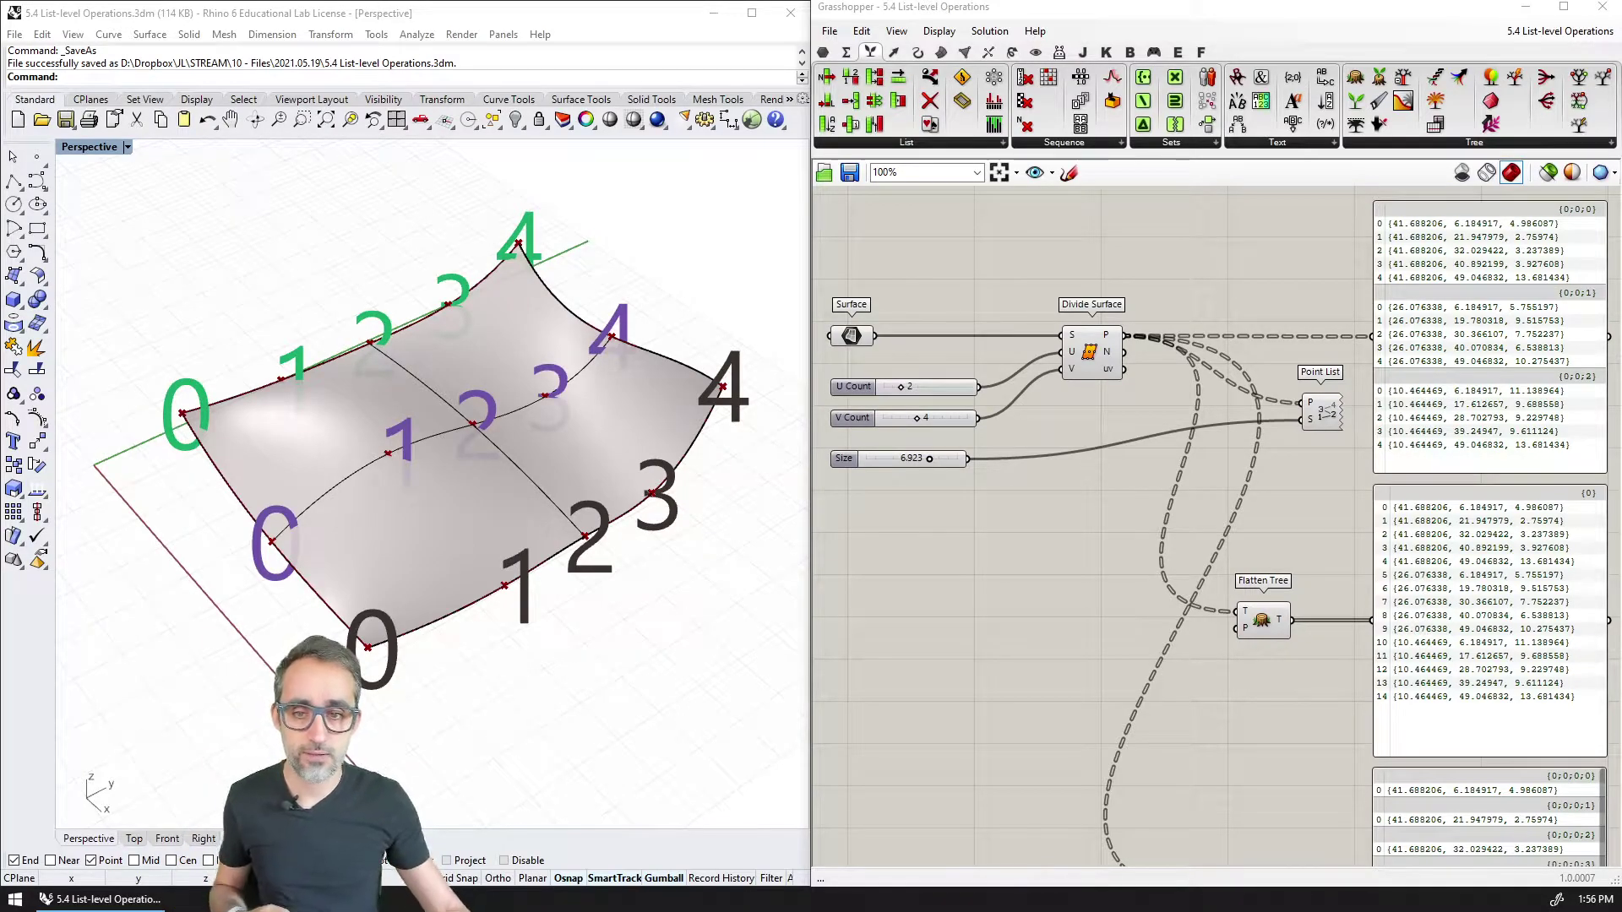
Step: Move the Point List component beside Flatten Tree and feed its points input from the Flatten Tree output
click(1096, 354)
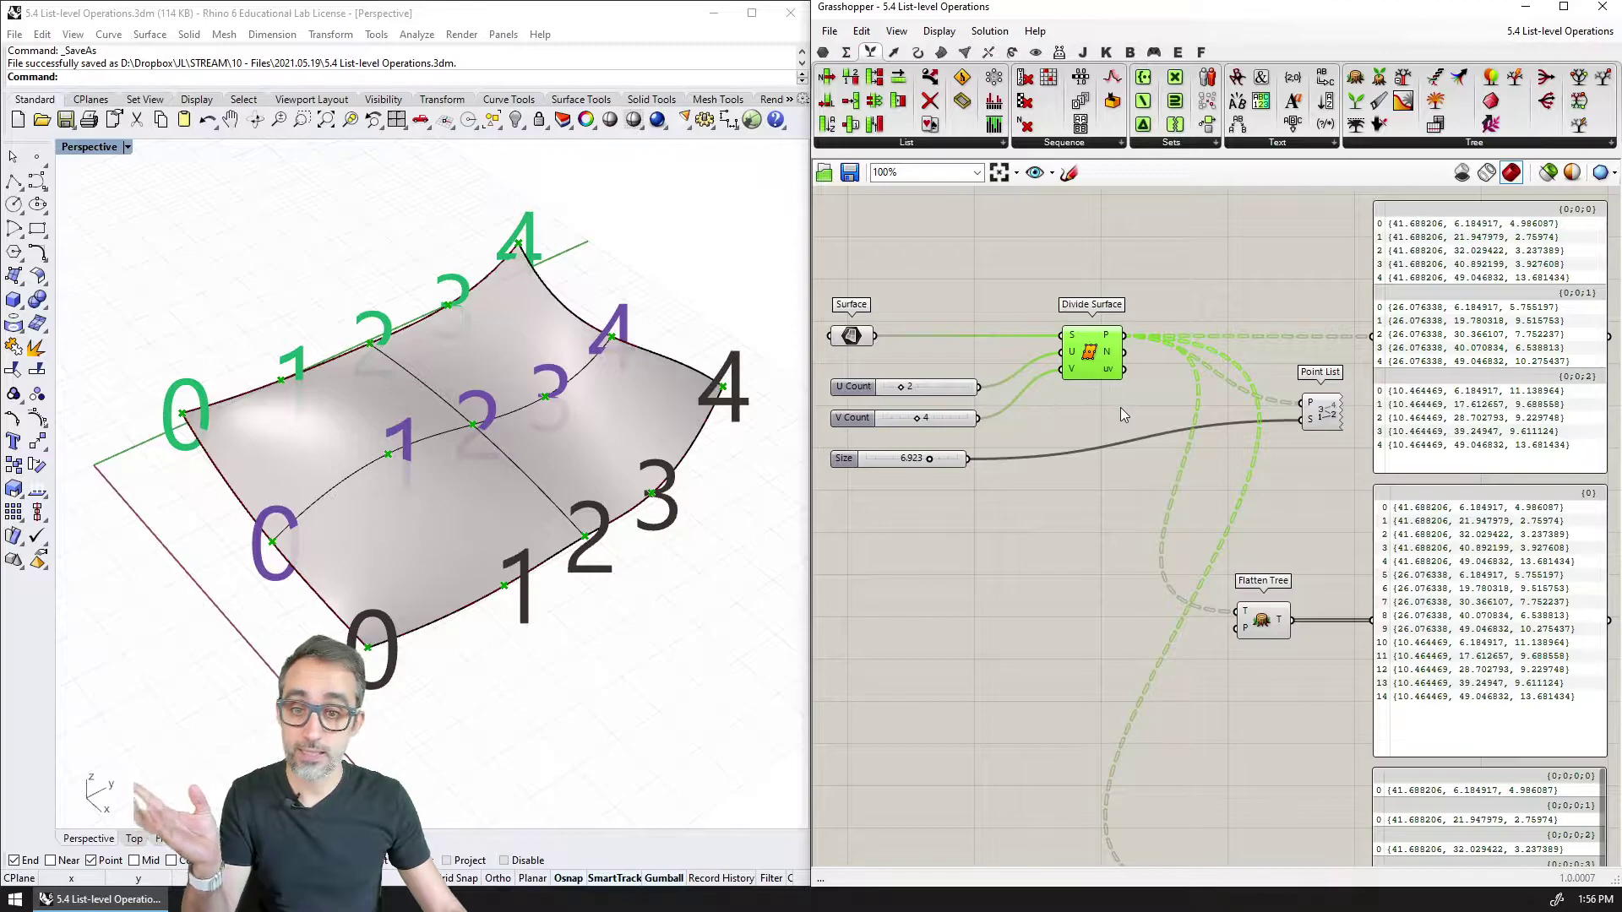
right_drag(1182, 404, 1002, 486)
scroll(1074, 464, up, 2)
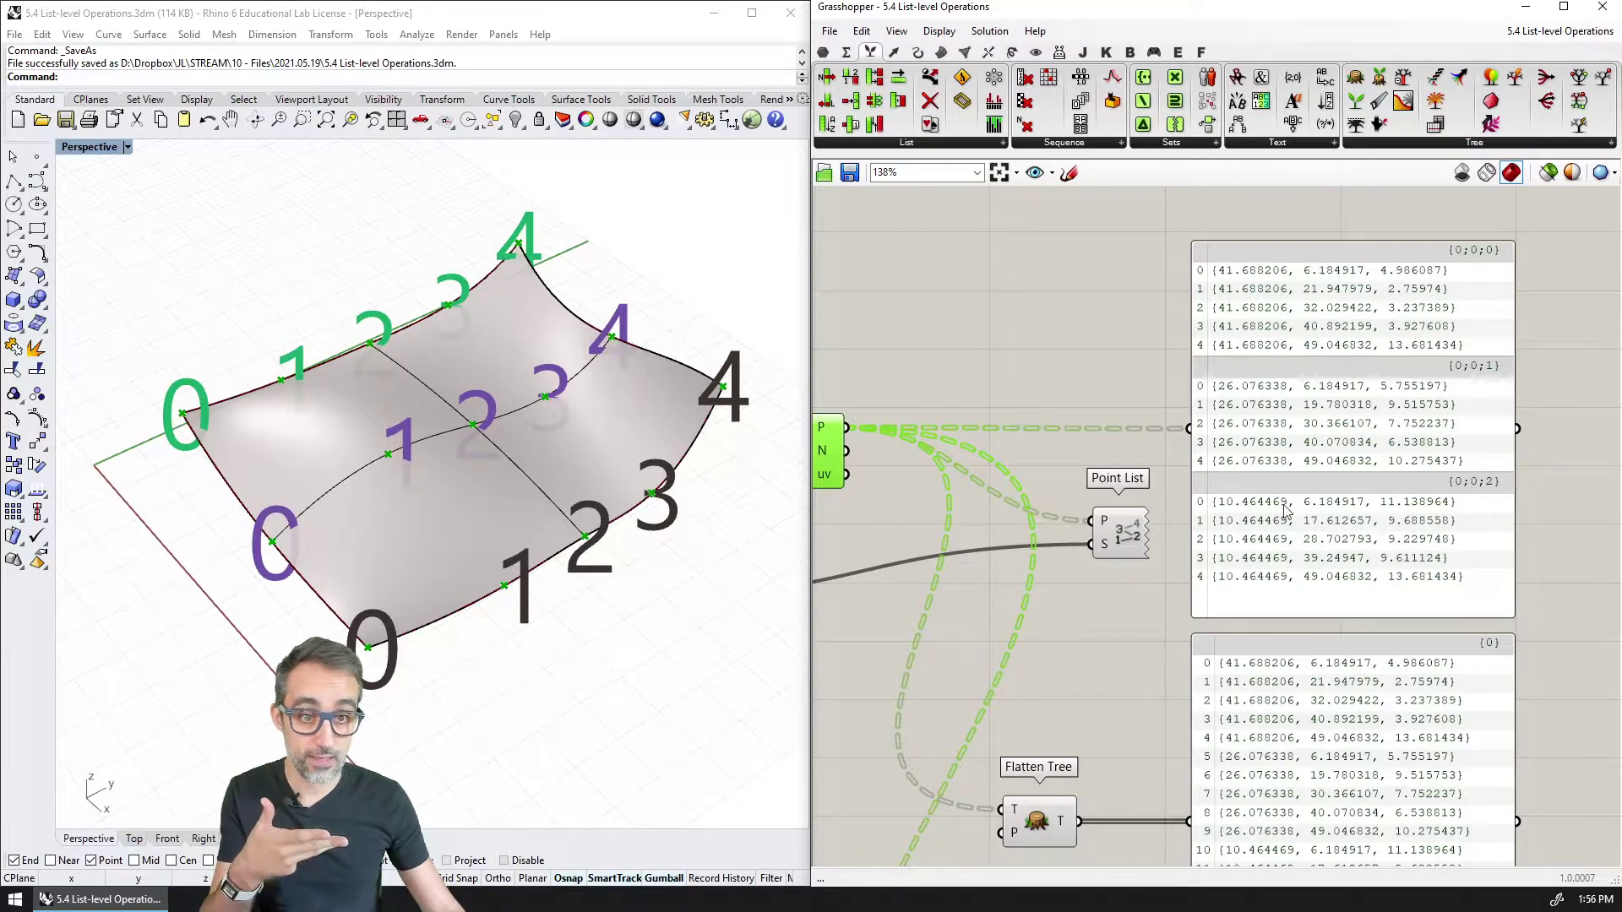
right_drag(1174, 610, 1324, 374)
scroll(1279, 390, down, 2)
drag(1275, 333, 1263, 553)
scroll(1242, 409, up, 1)
click(1242, 410)
right_drag(1242, 410, 1177, 446)
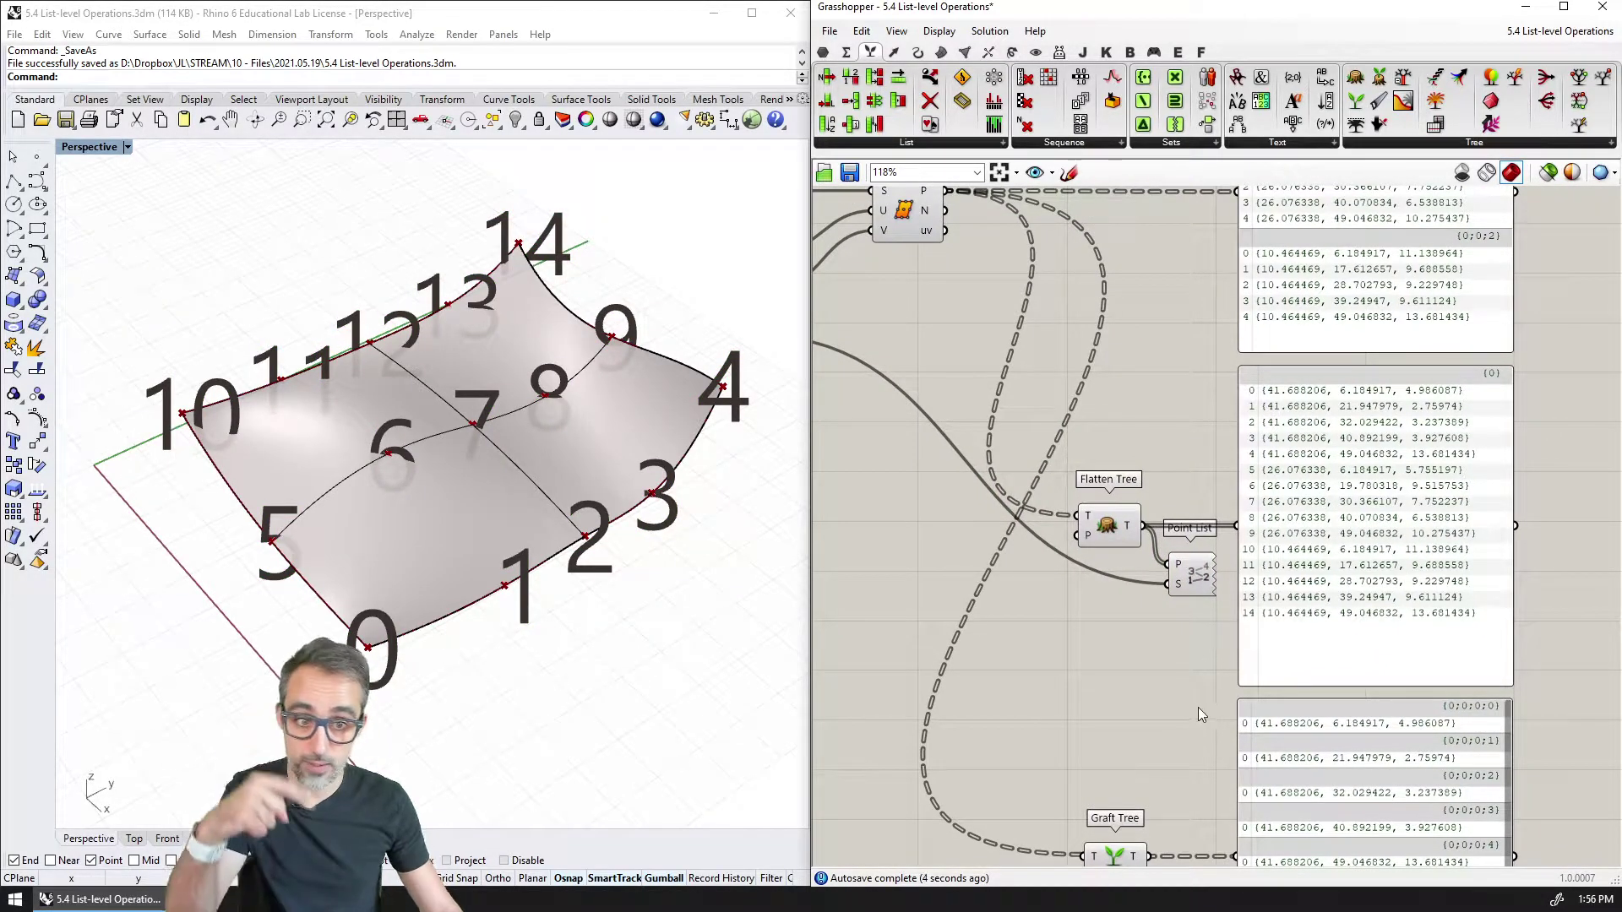
Step: Move the Point List component beside Graft Tree and rewire its points input to the Graft Tree output
right_drag(1203, 710, 1155, 515)
click(1151, 583)
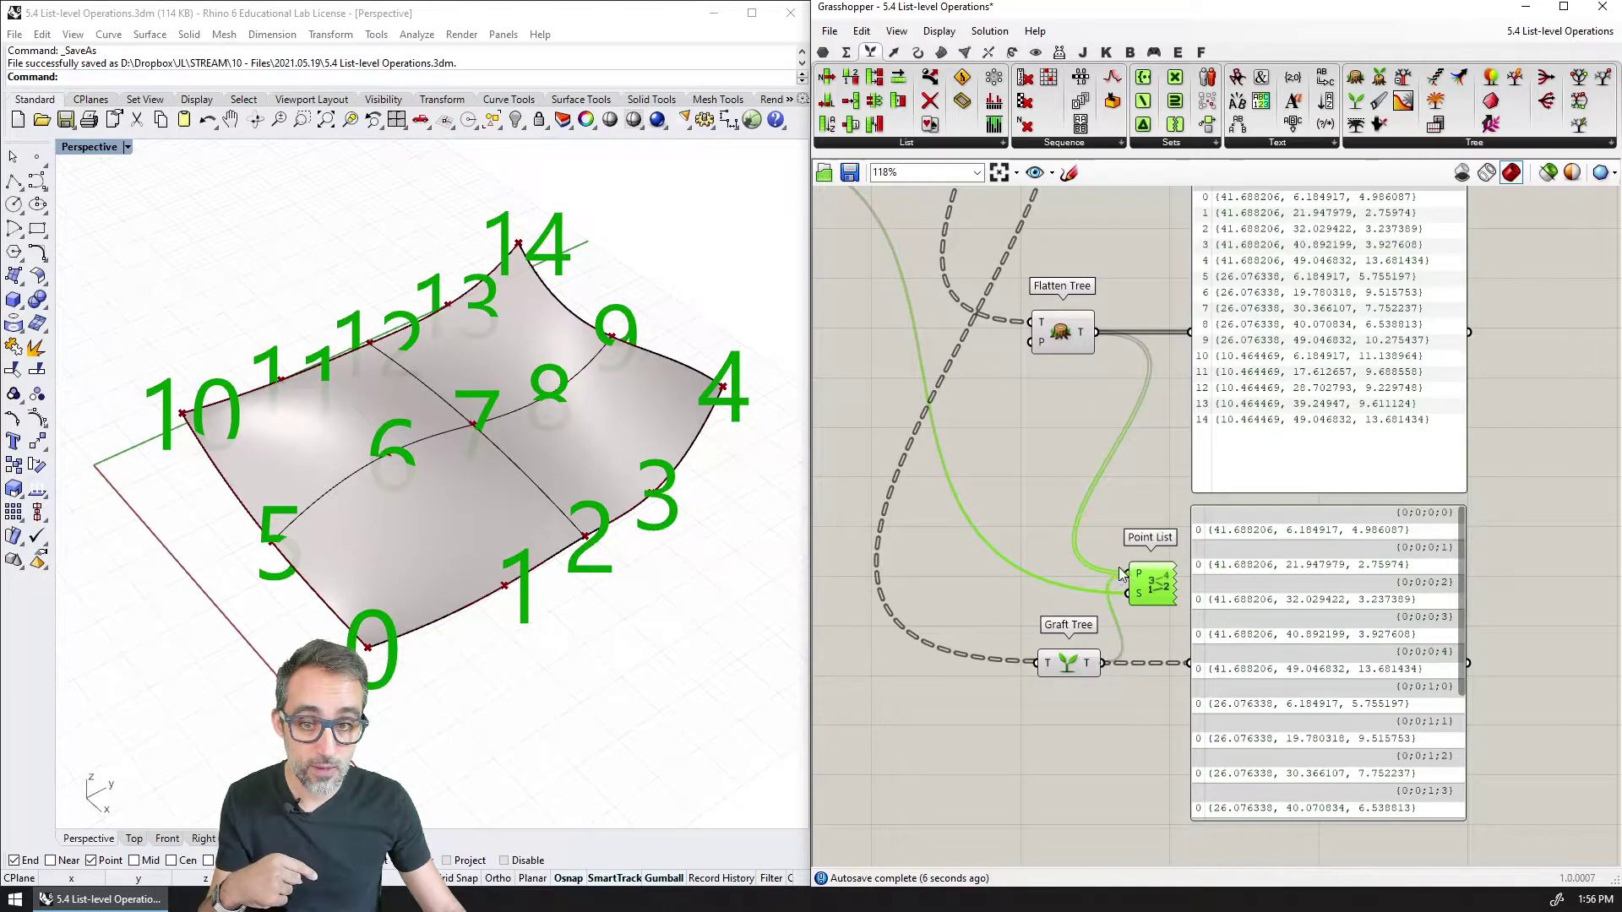
click(1137, 502)
scroll(1129, 449, up, 2)
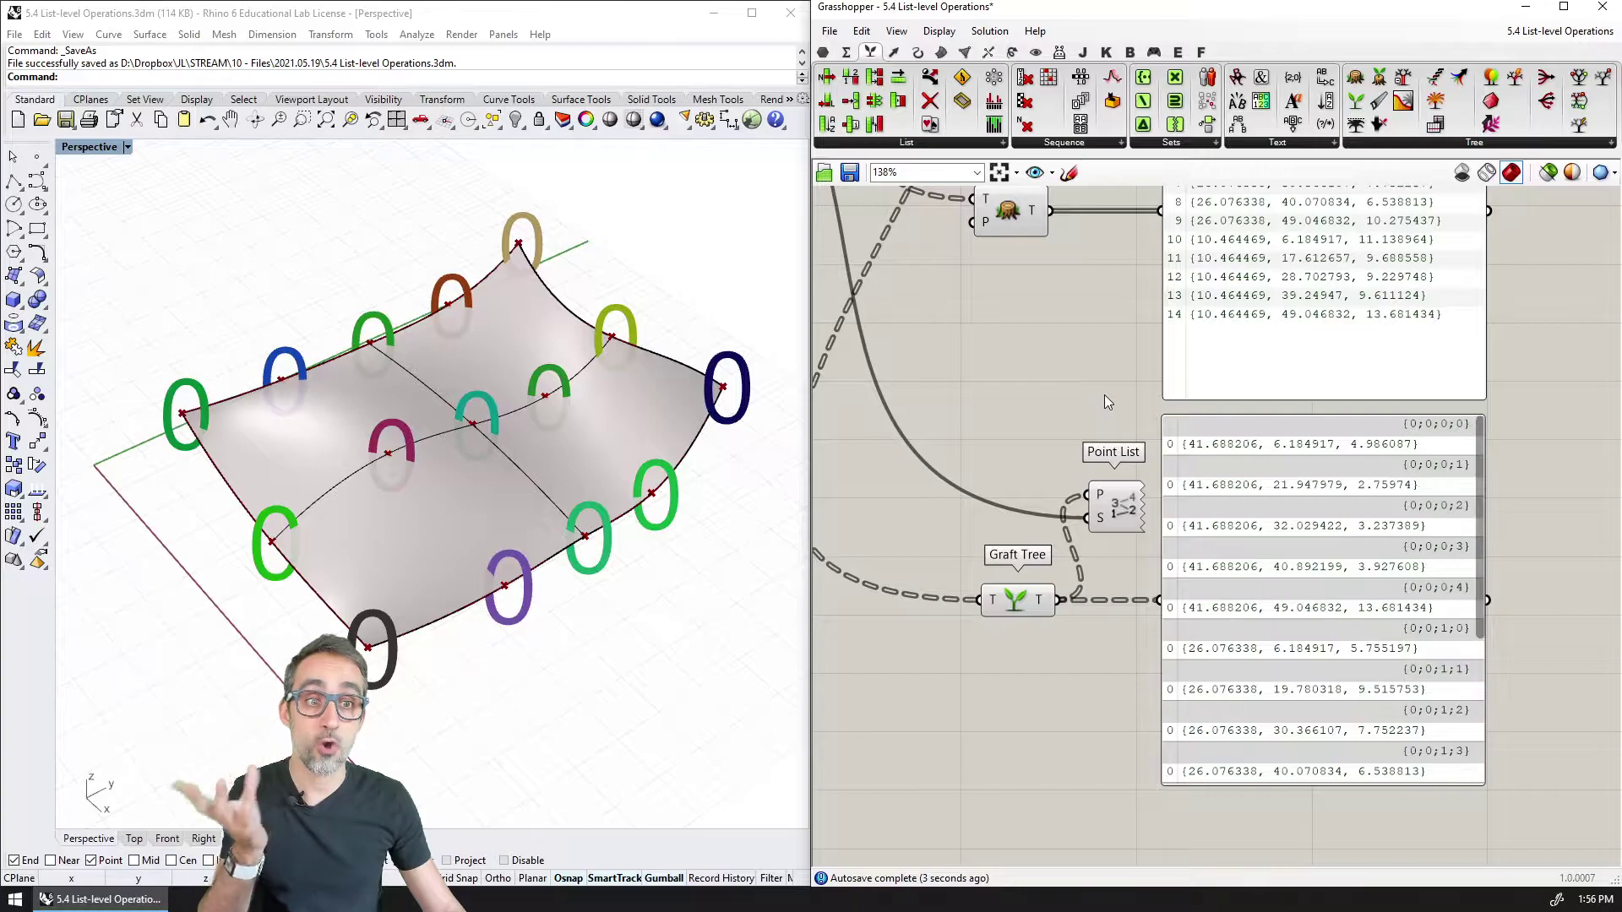
Step: Move the Point List back above Flatten Tree and reconnect its points input to the Divide Surface points output
right_drag(1103, 387, 1140, 562)
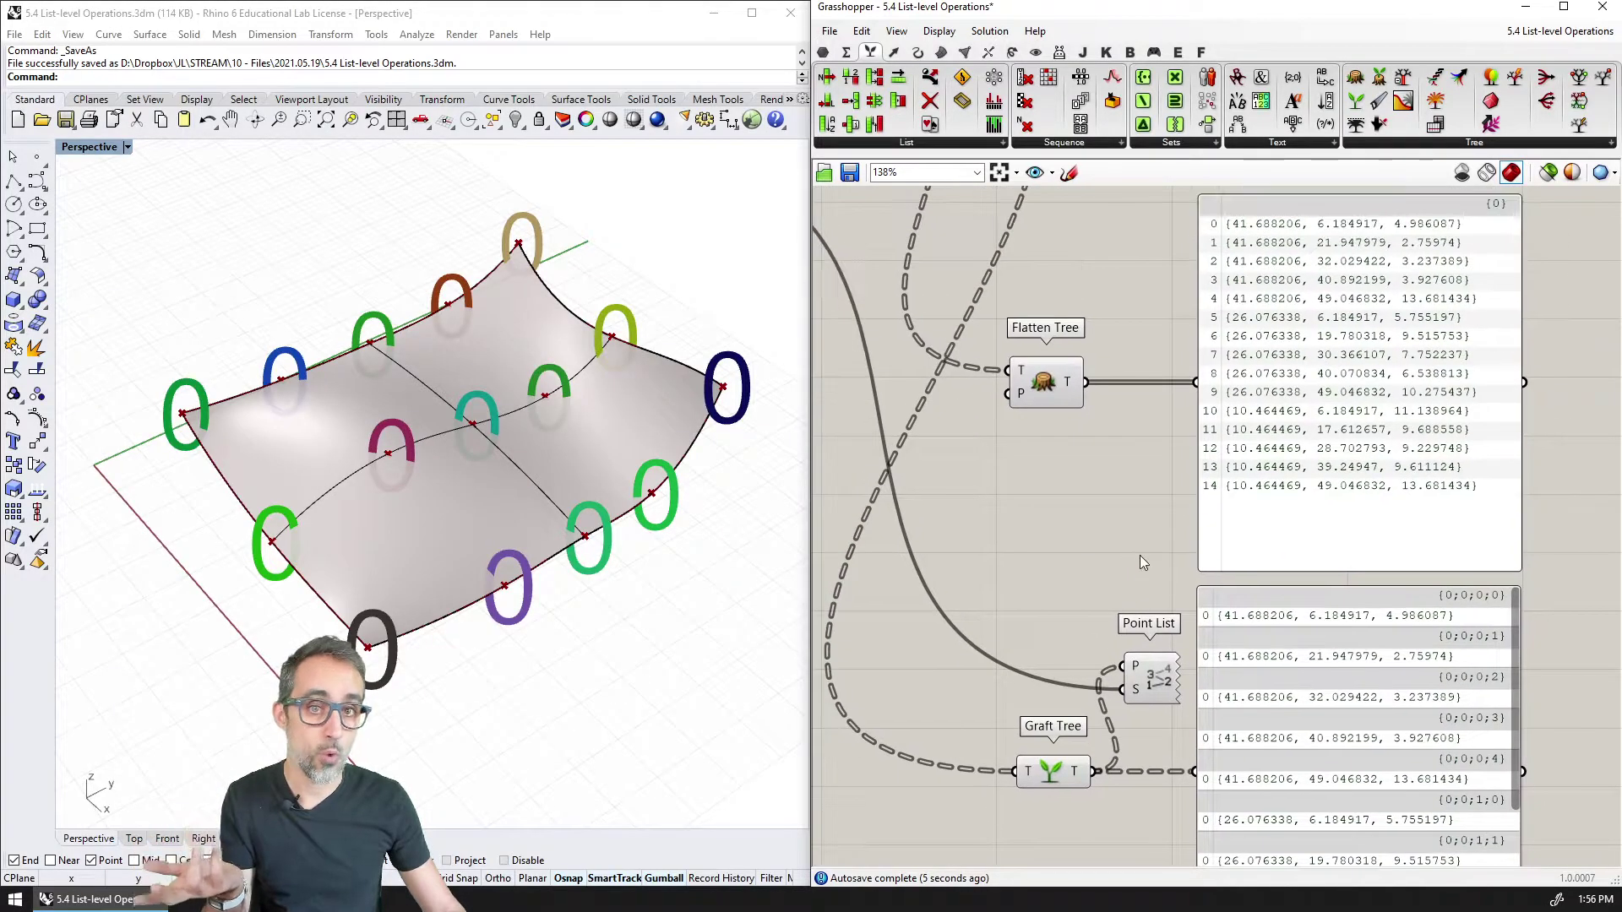
drag(1158, 685, 1096, 244)
right_drag(1099, 350, 1134, 765)
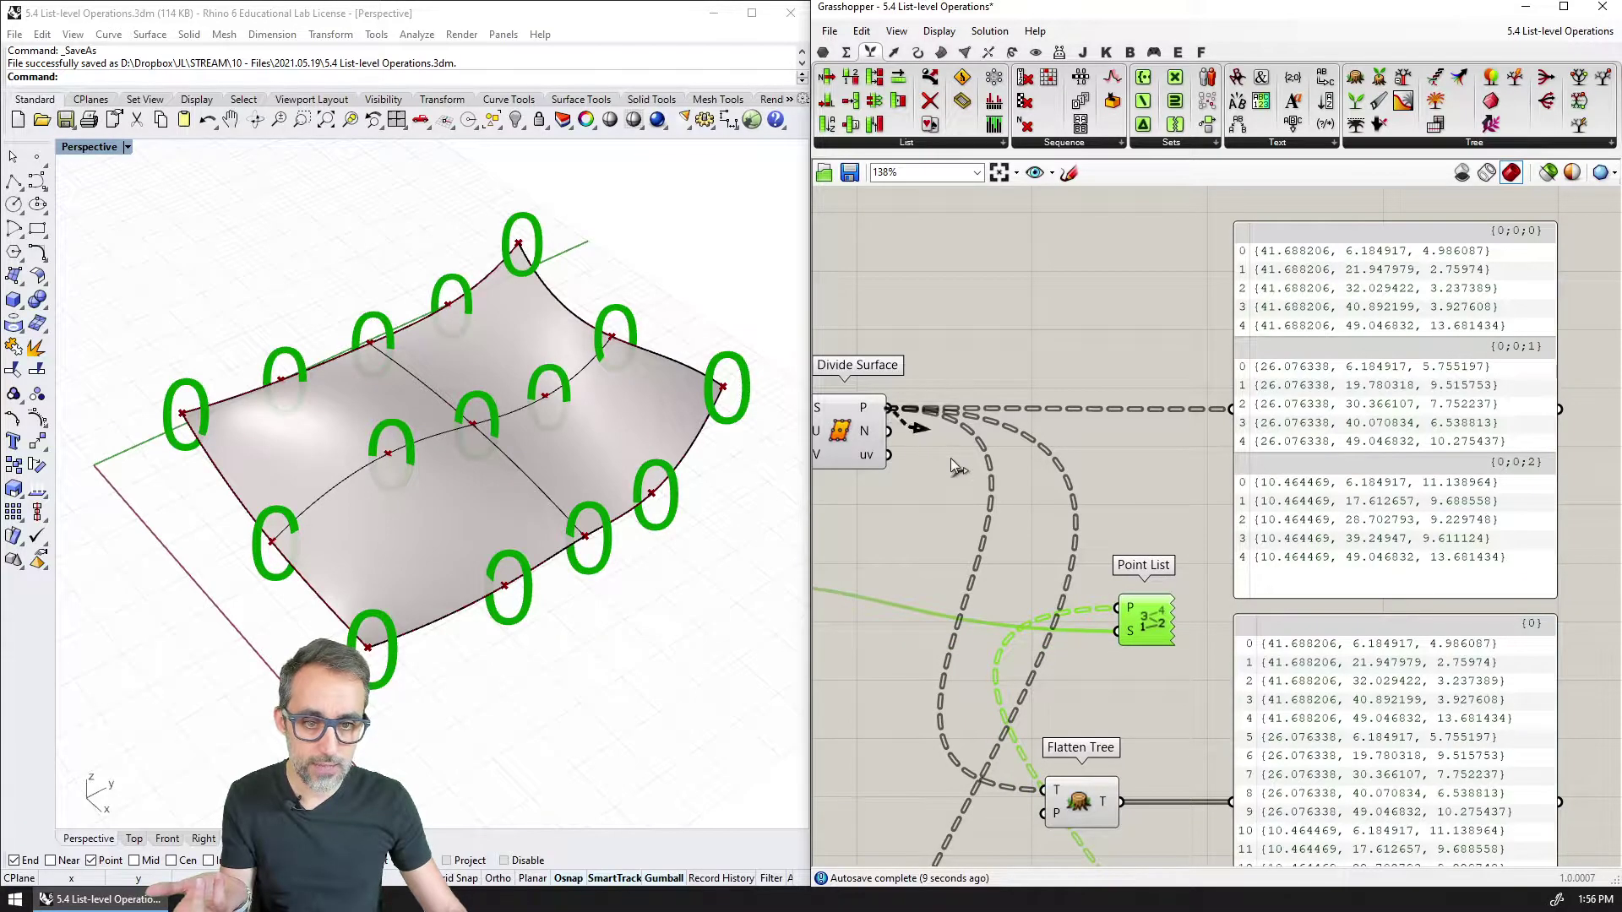
drag(929, 438, 1117, 607)
Step: Hide the original surface object in the Rhino viewport
right_drag(1011, 485, 1224, 464)
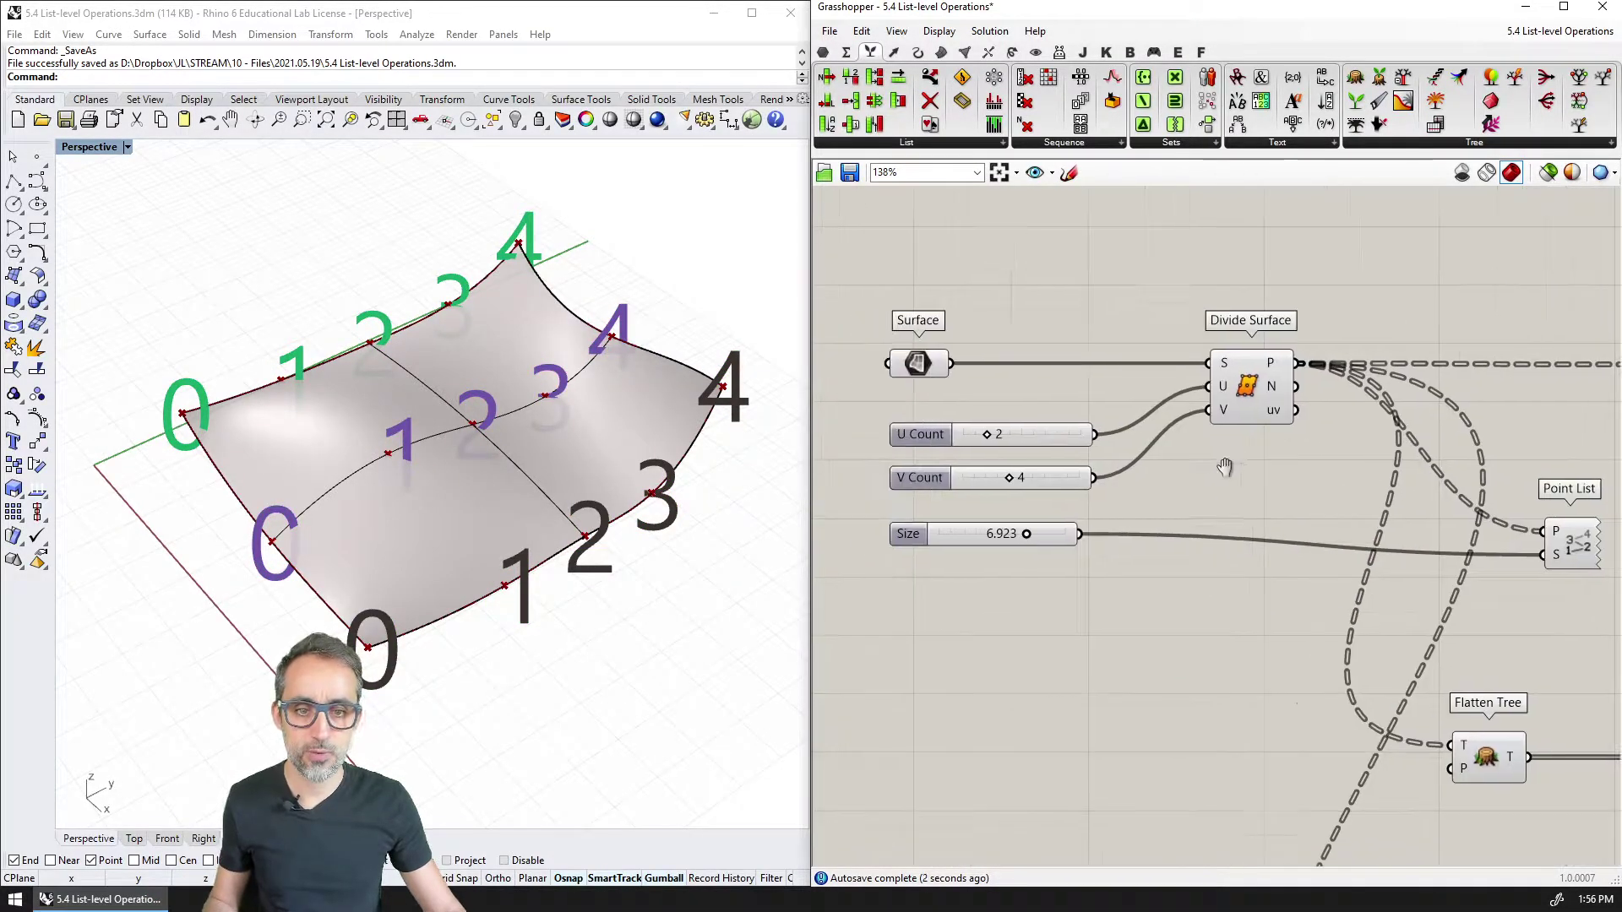
click(519, 464)
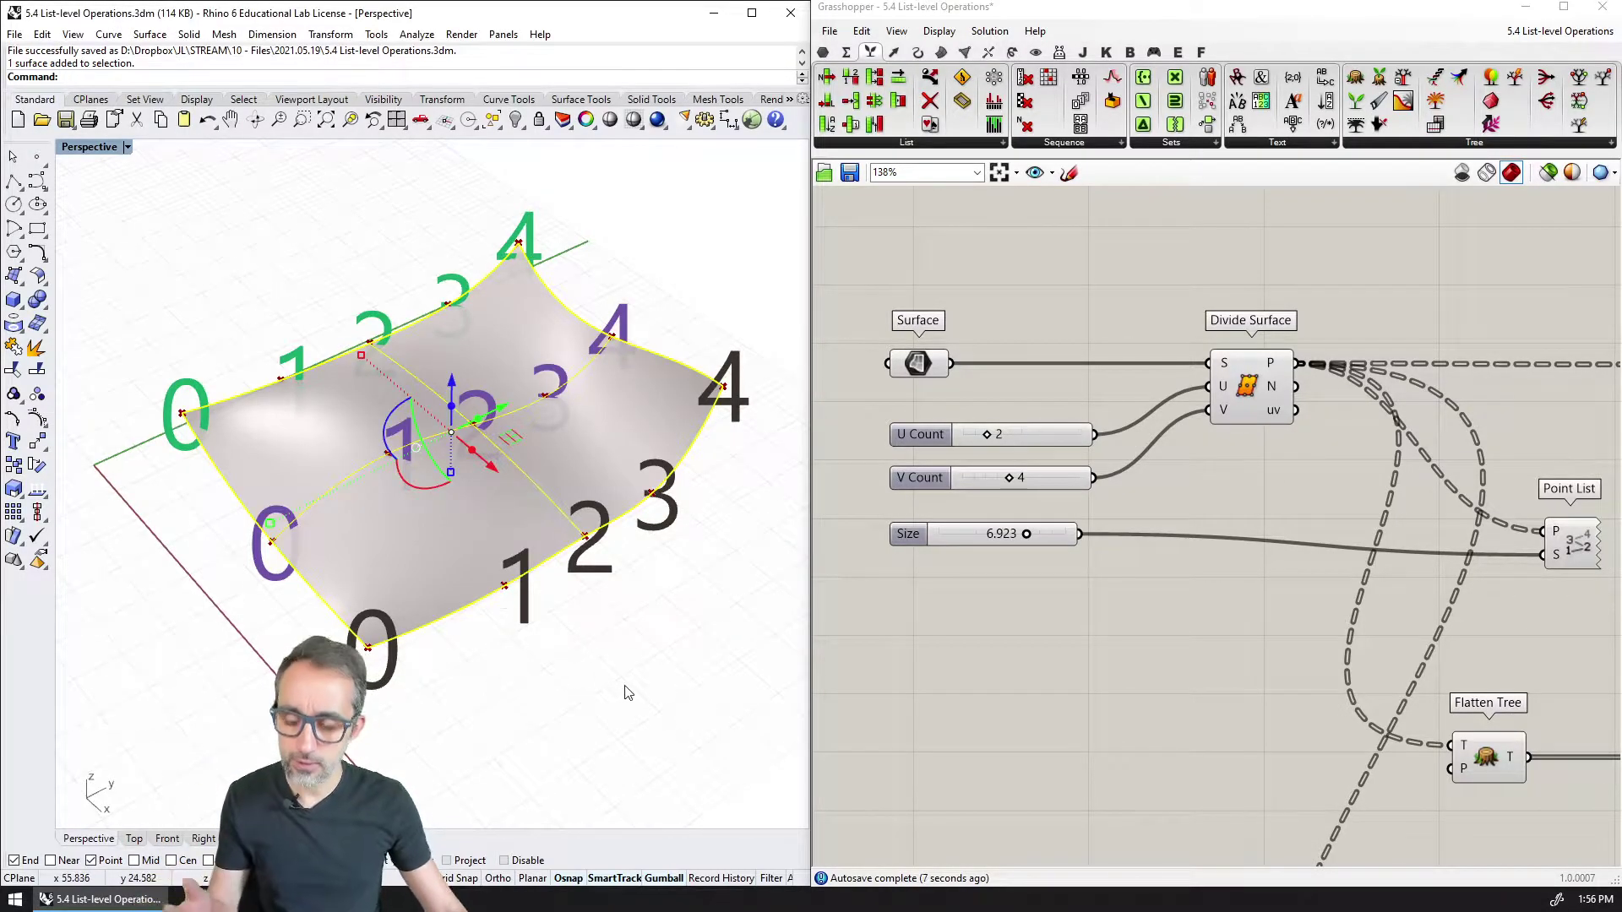
key(ctrl+h)
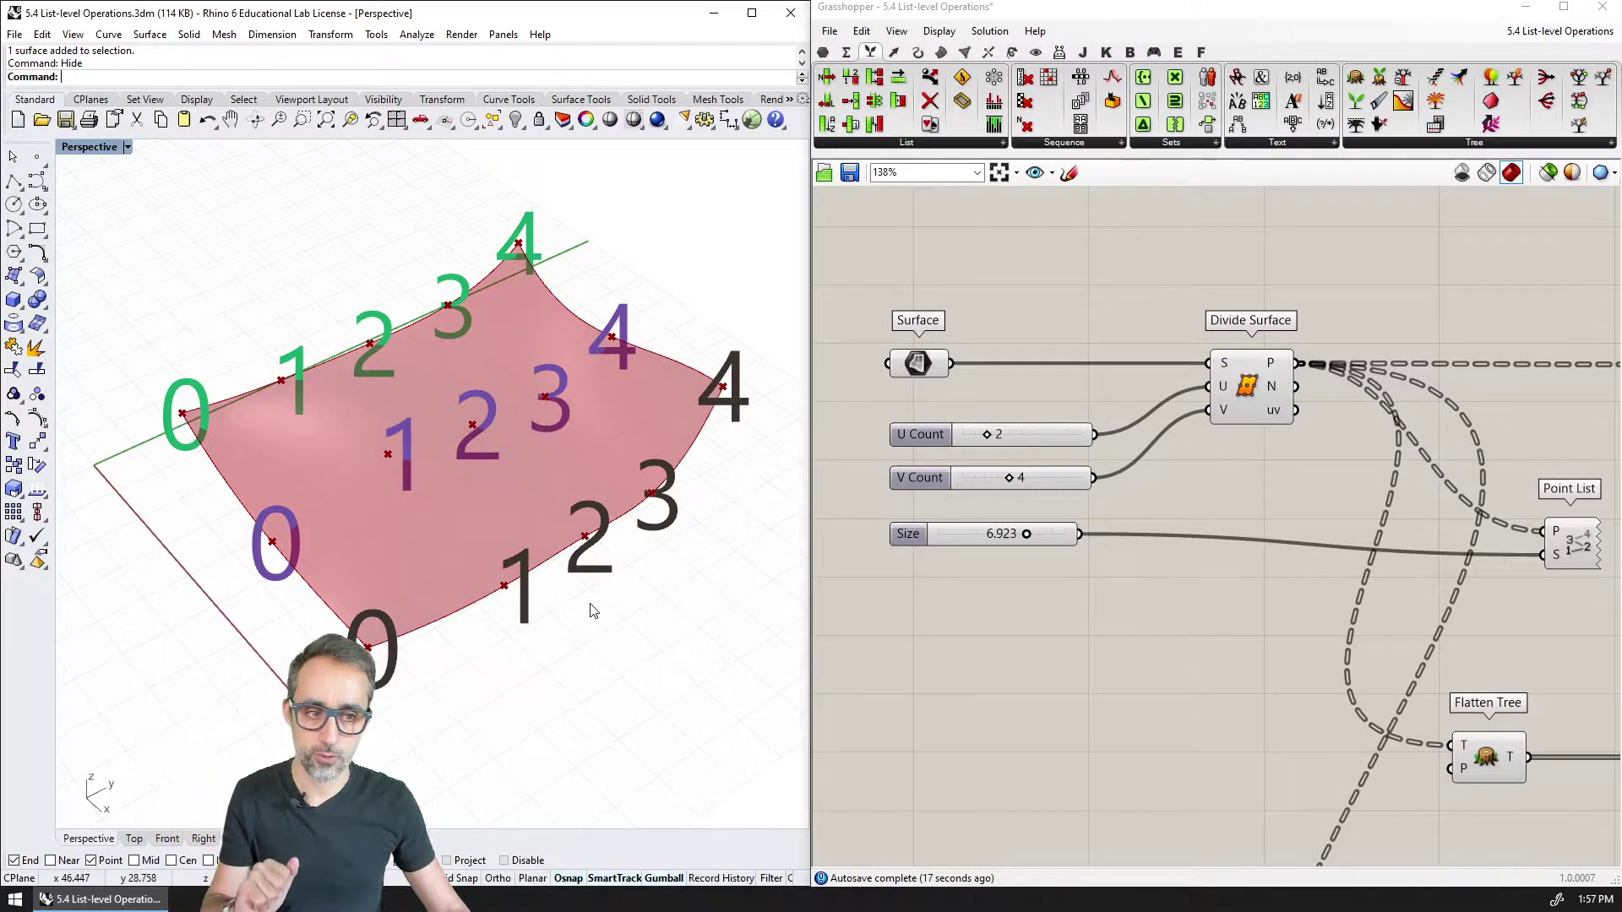
Step: Turn off the preview of the Point List component so its index numbers are hidden in the viewport
right_drag(1366, 566, 1118, 522)
click(1314, 498)
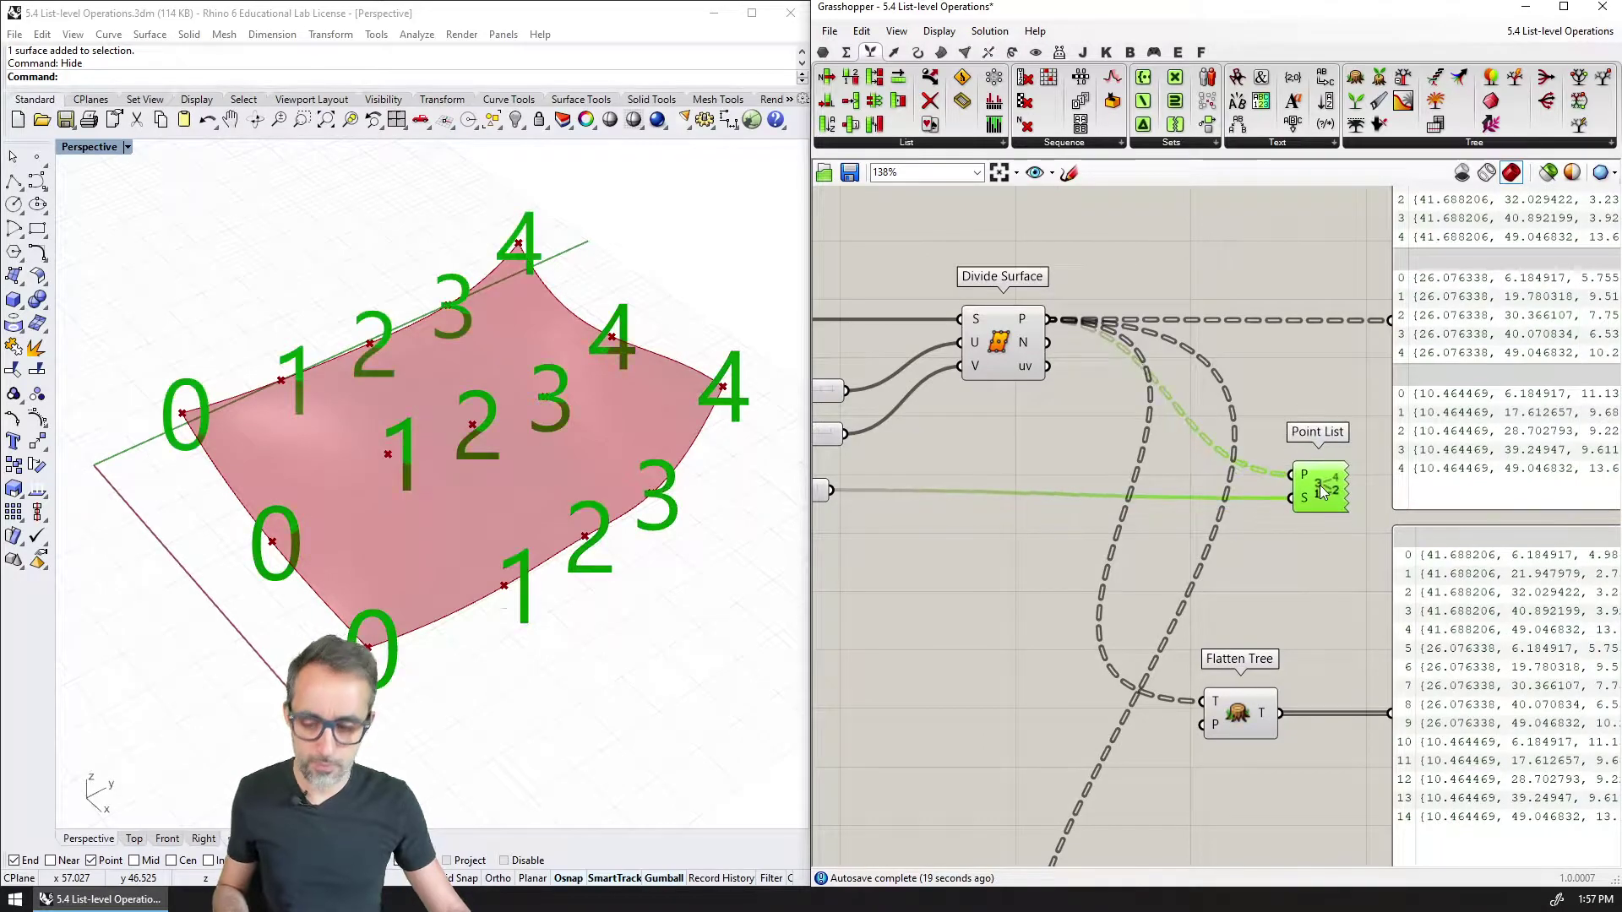
key(ctrl+q)
click(1281, 596)
right_drag(1300, 567, 1202, 561)
click(1237, 483)
drag(1239, 490, 1232, 482)
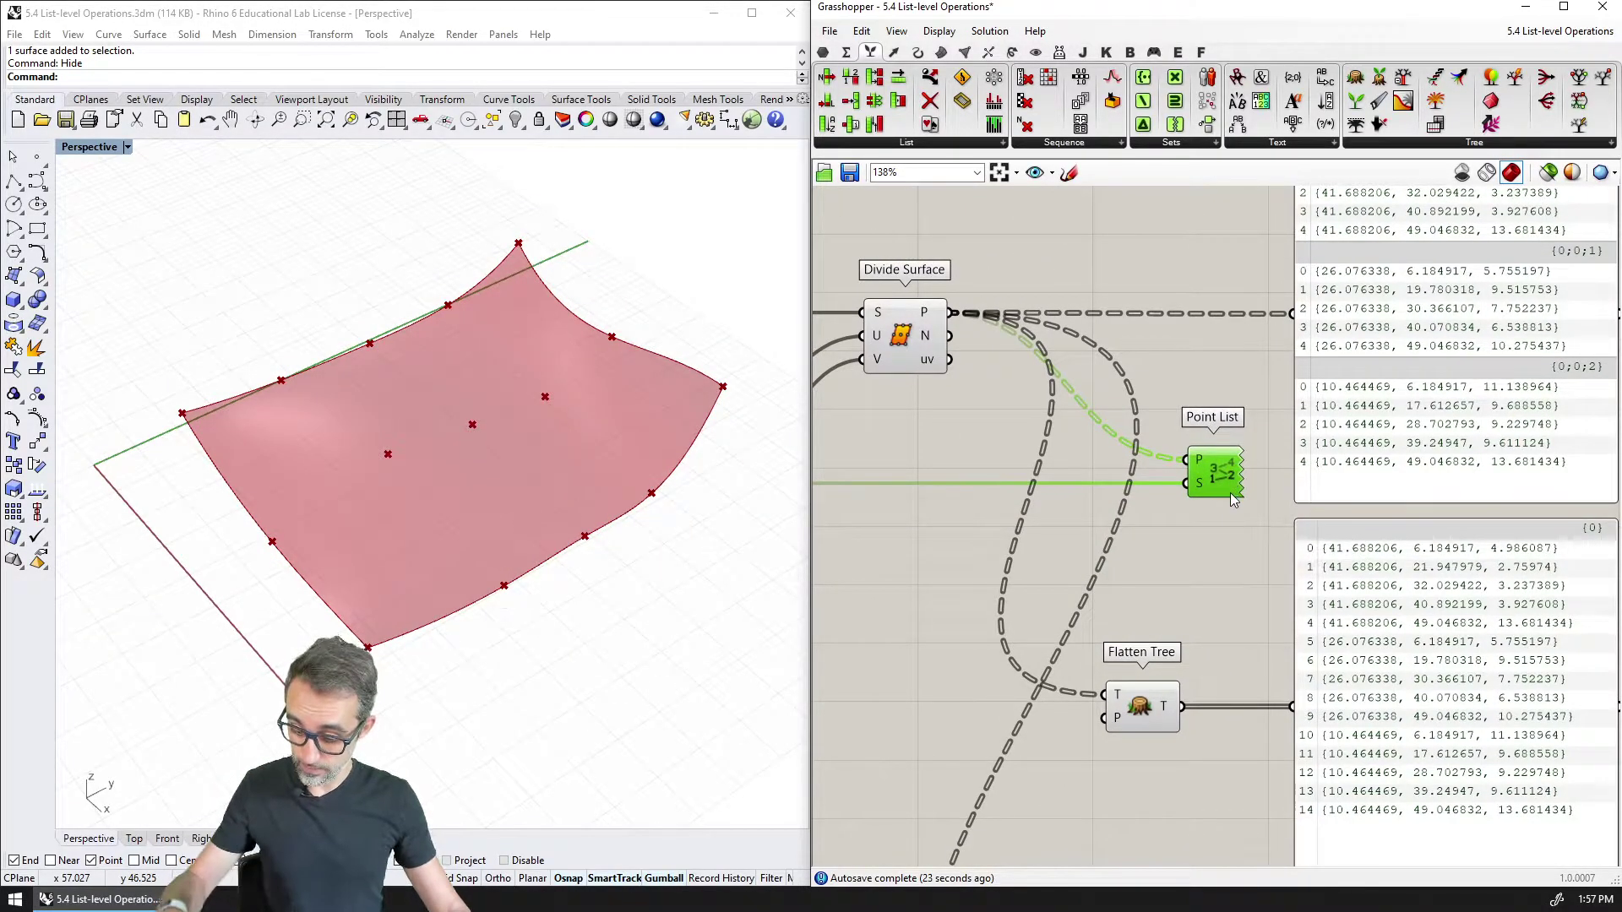
Step: Add an Interpolate curve component to the Grasshopper canvas in the free area above the Point List
right_drag(1228, 510, 1163, 635)
right_drag(1151, 483, 1179, 452)
scroll(1205, 481, down, 1)
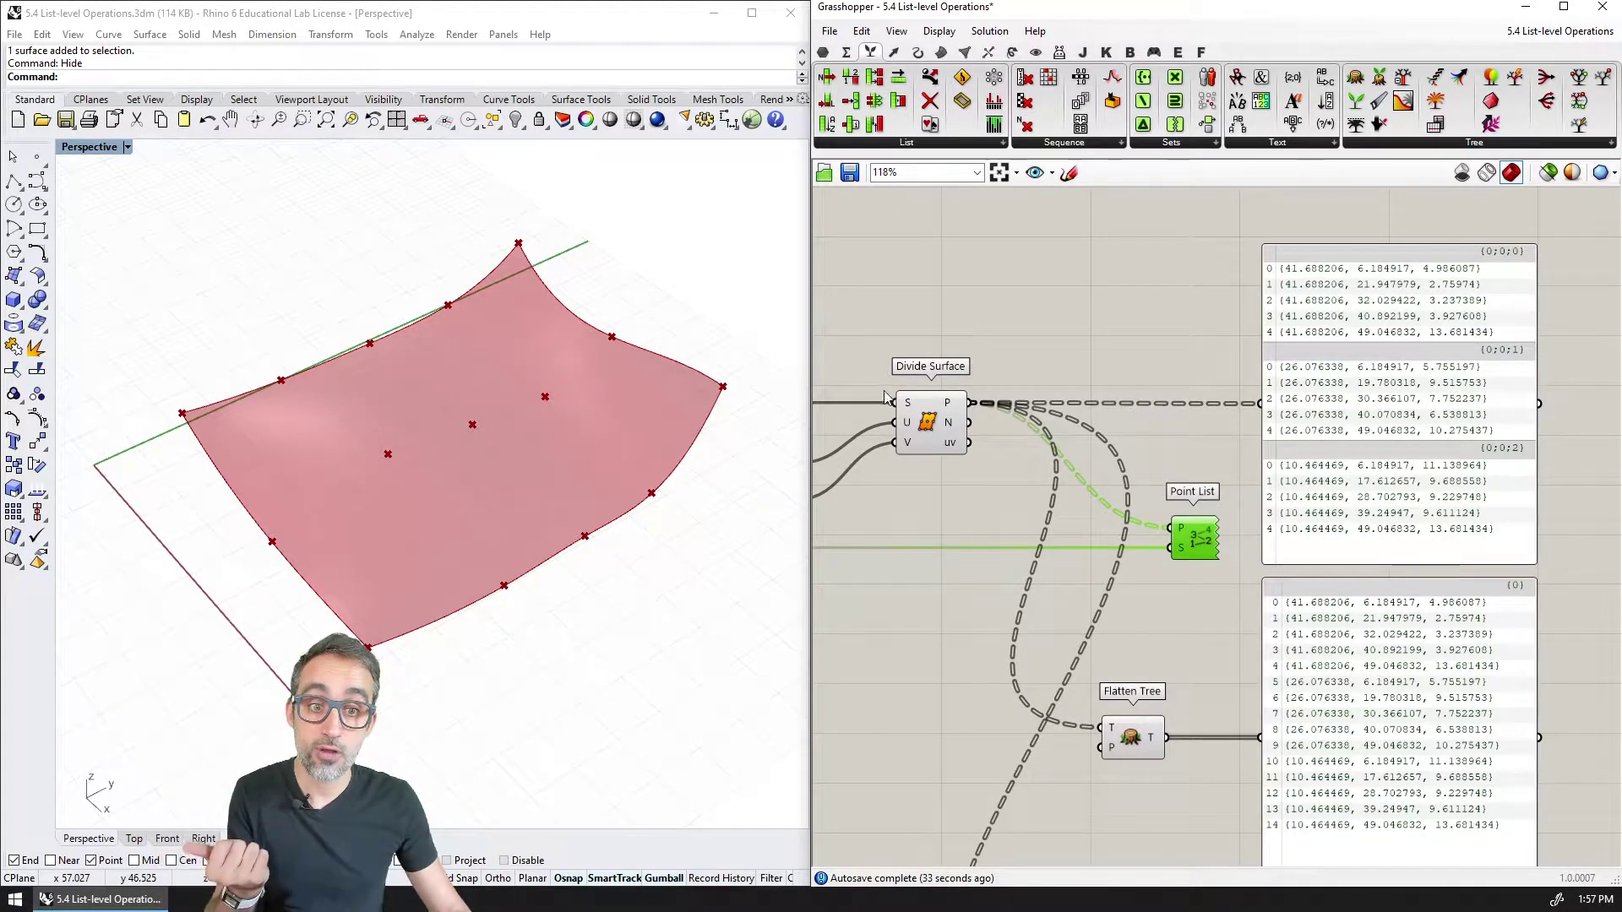
click(936, 419)
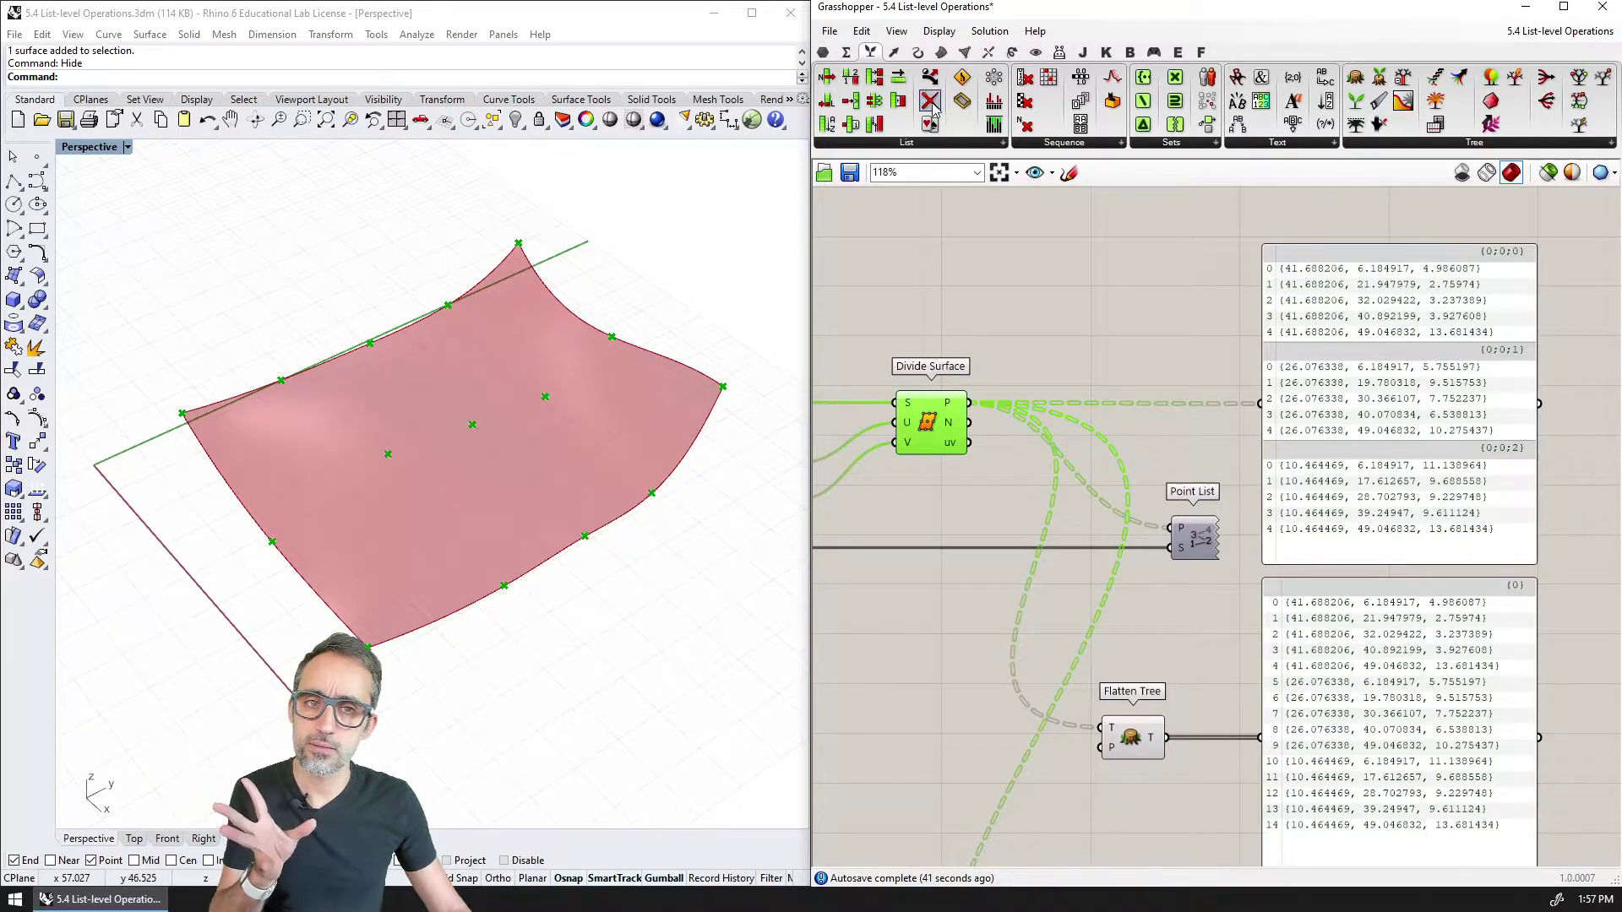
click(918, 54)
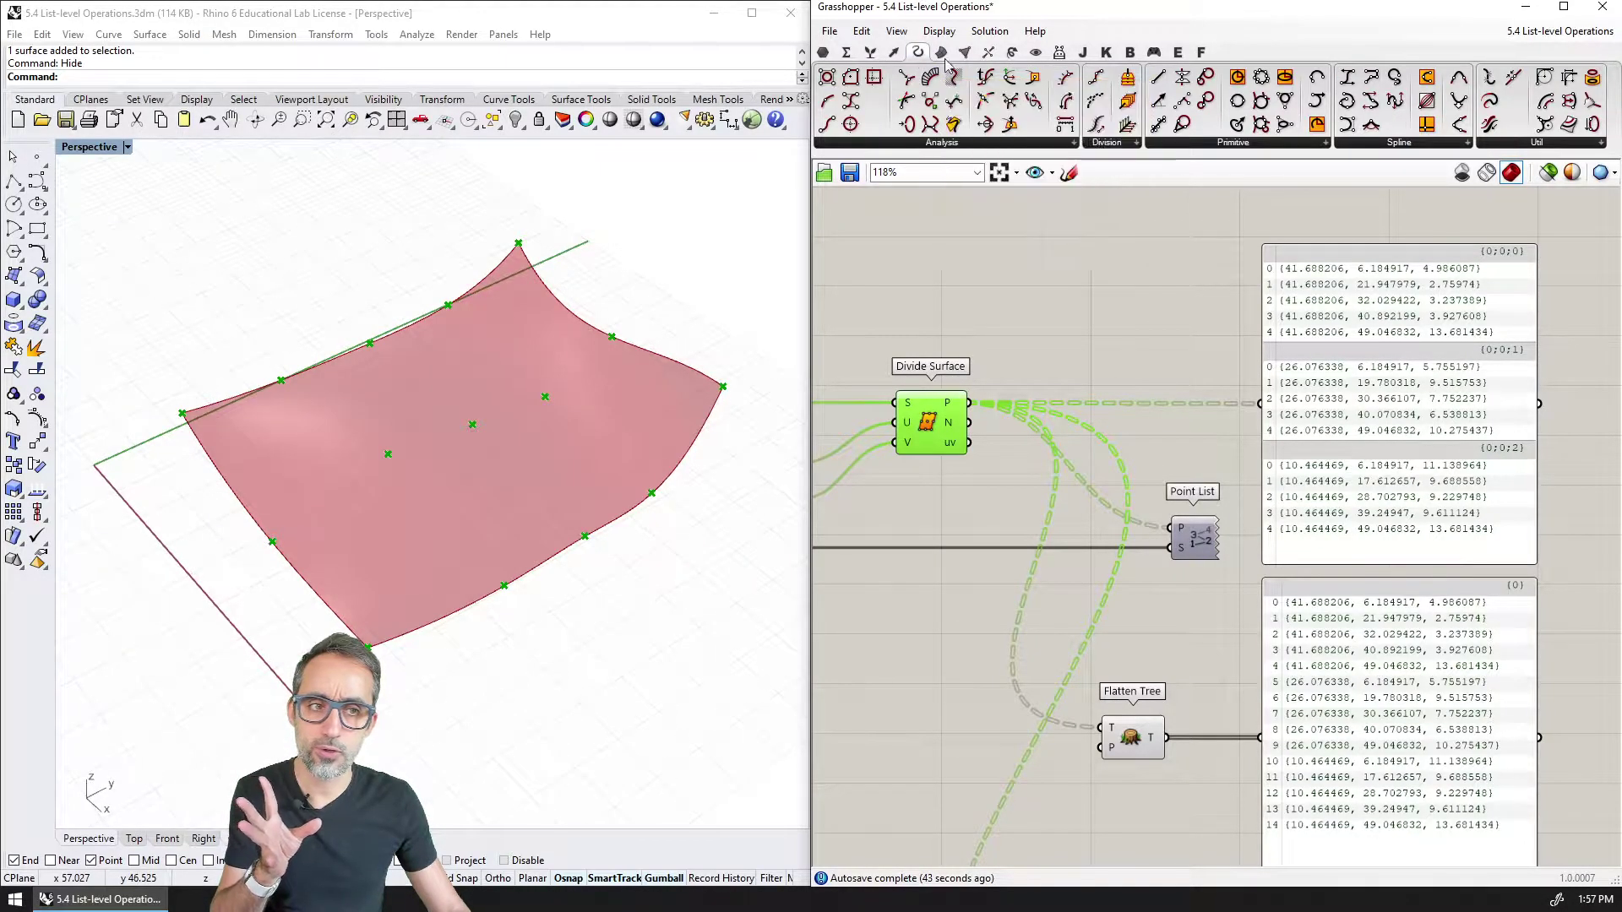
click(1373, 145)
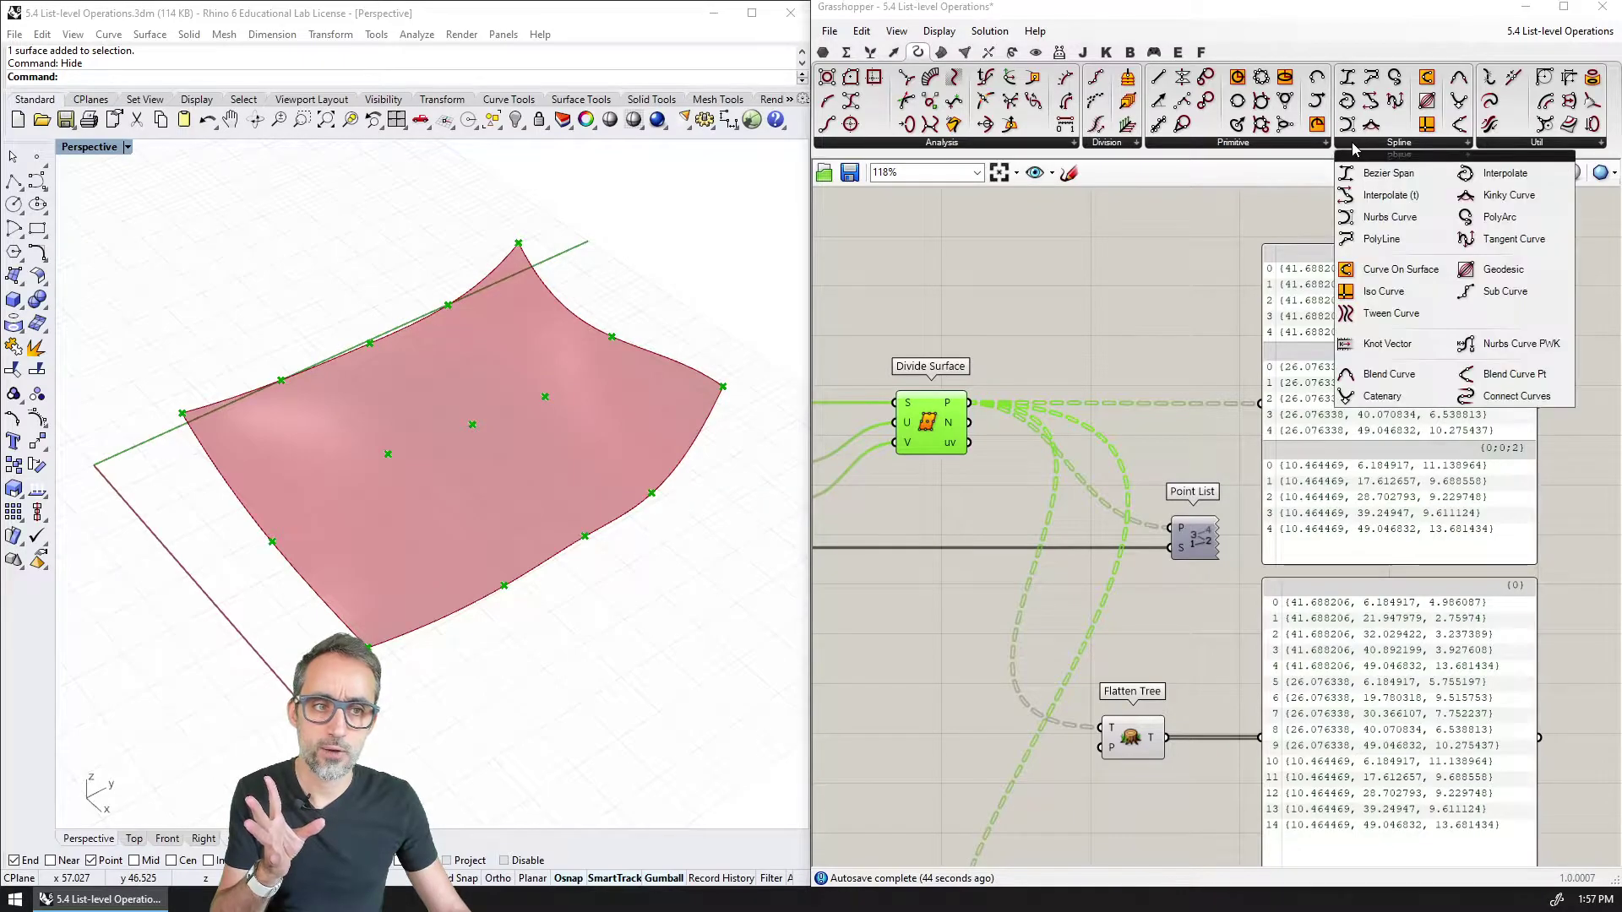
click(1485, 174)
click(1126, 269)
right_drag(1126, 269, 1087, 337)
drag(1087, 337, 1156, 401)
right_drag(1157, 402, 1165, 357)
drag(1165, 357, 1150, 363)
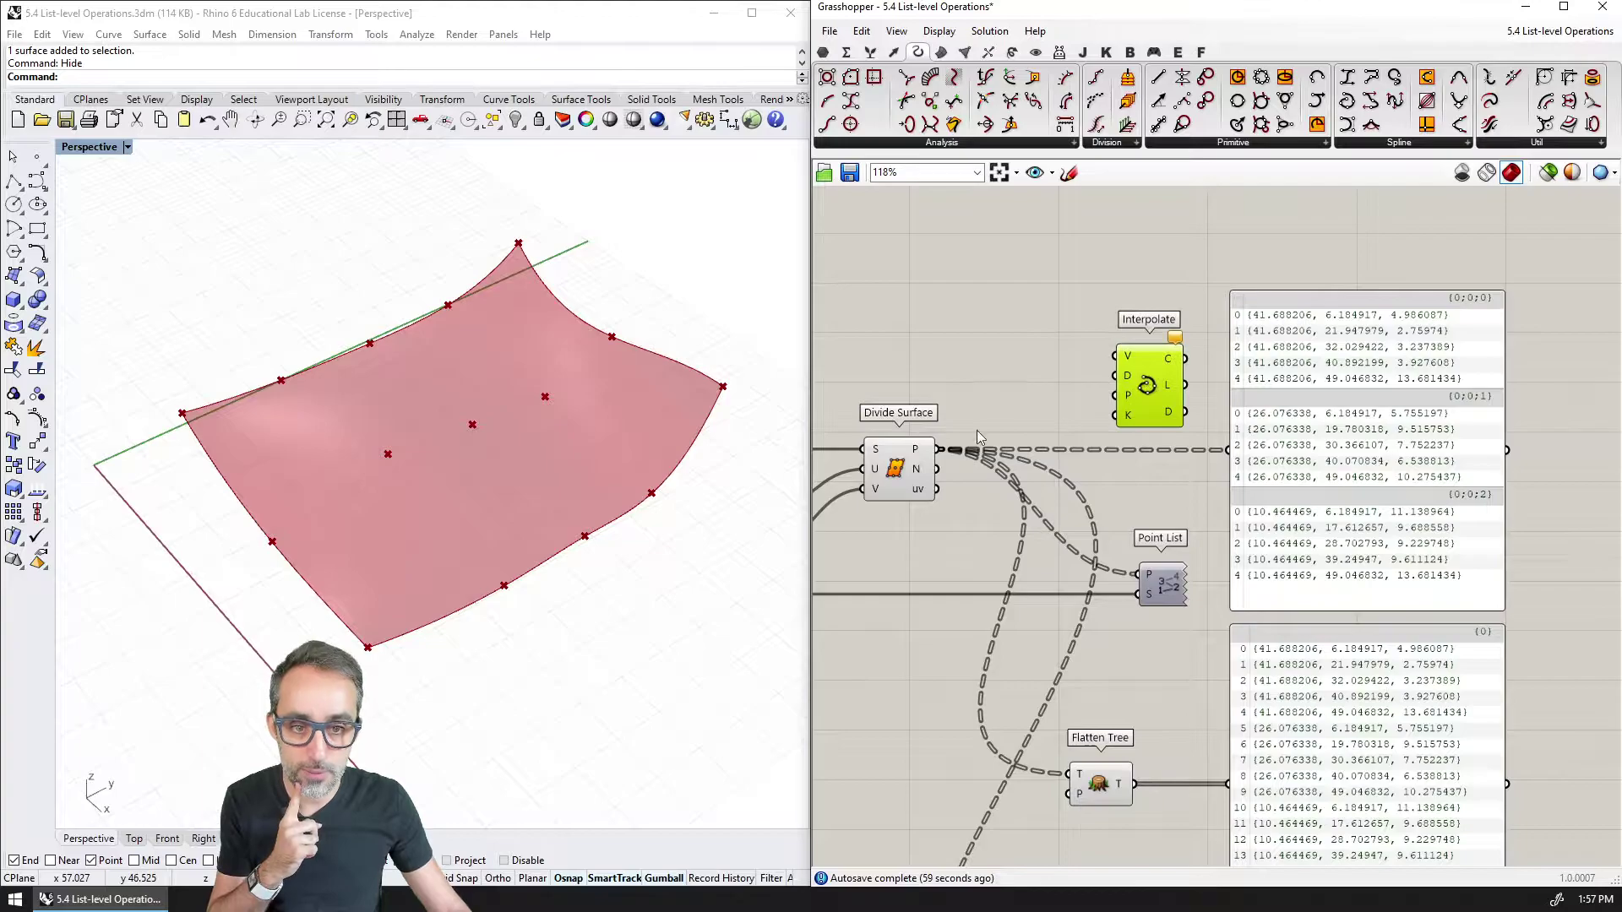
Step: Place Interpolate above Divide Surface, connect the points output to its vertices input, and inspect the curves from a lower angle
drag(942, 452, 995, 315)
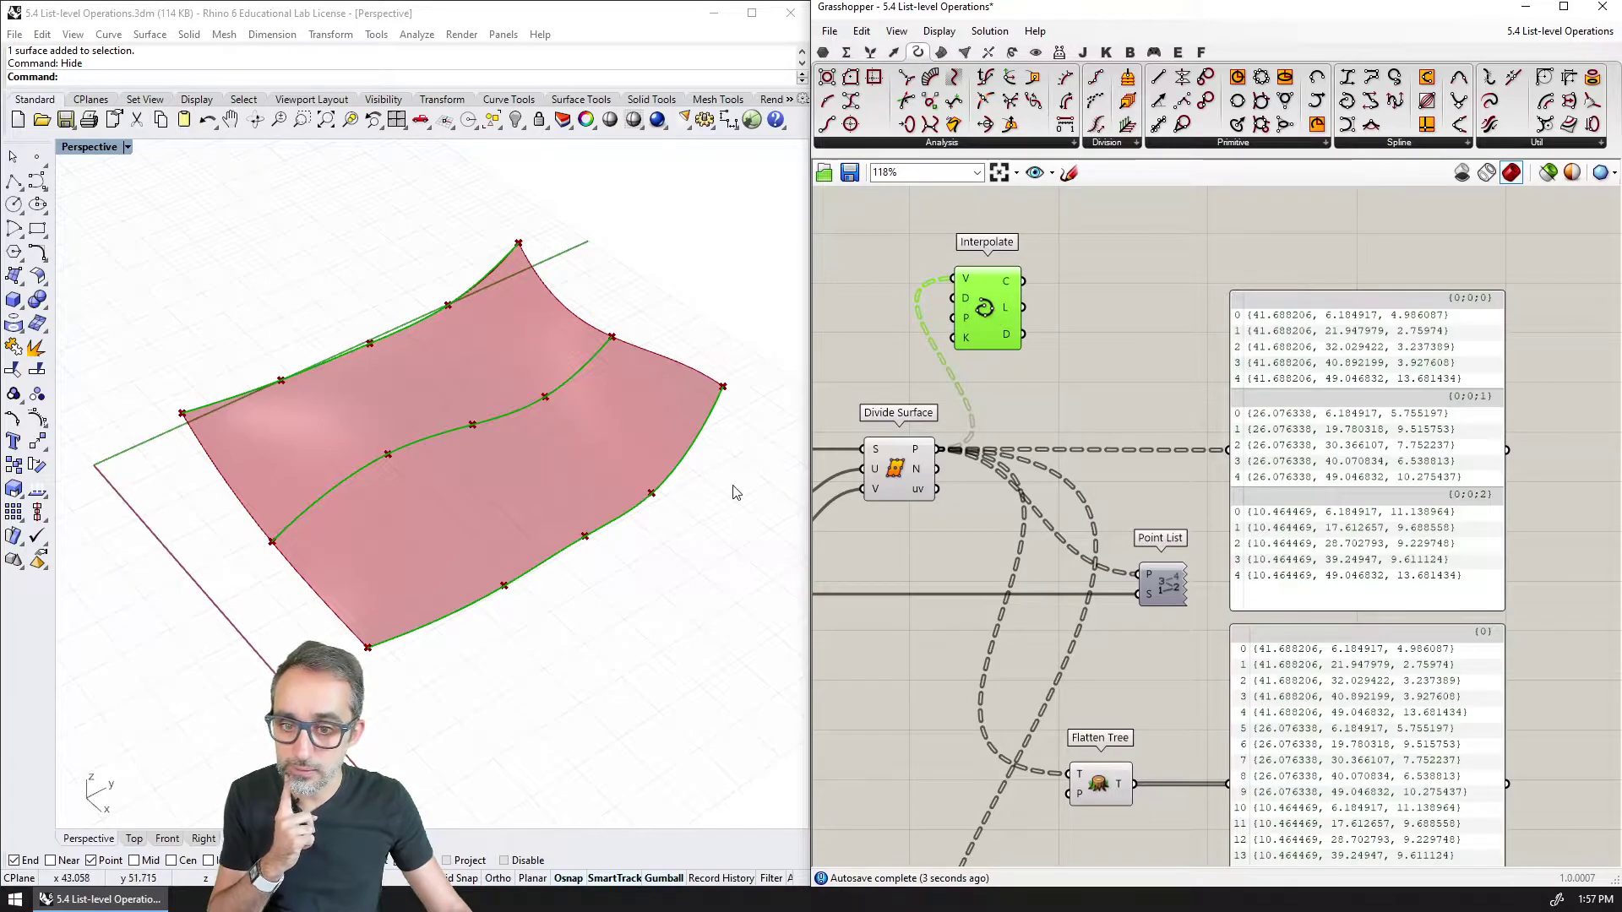
right_drag(492, 410, 514, 447)
scroll(515, 447, up, 2)
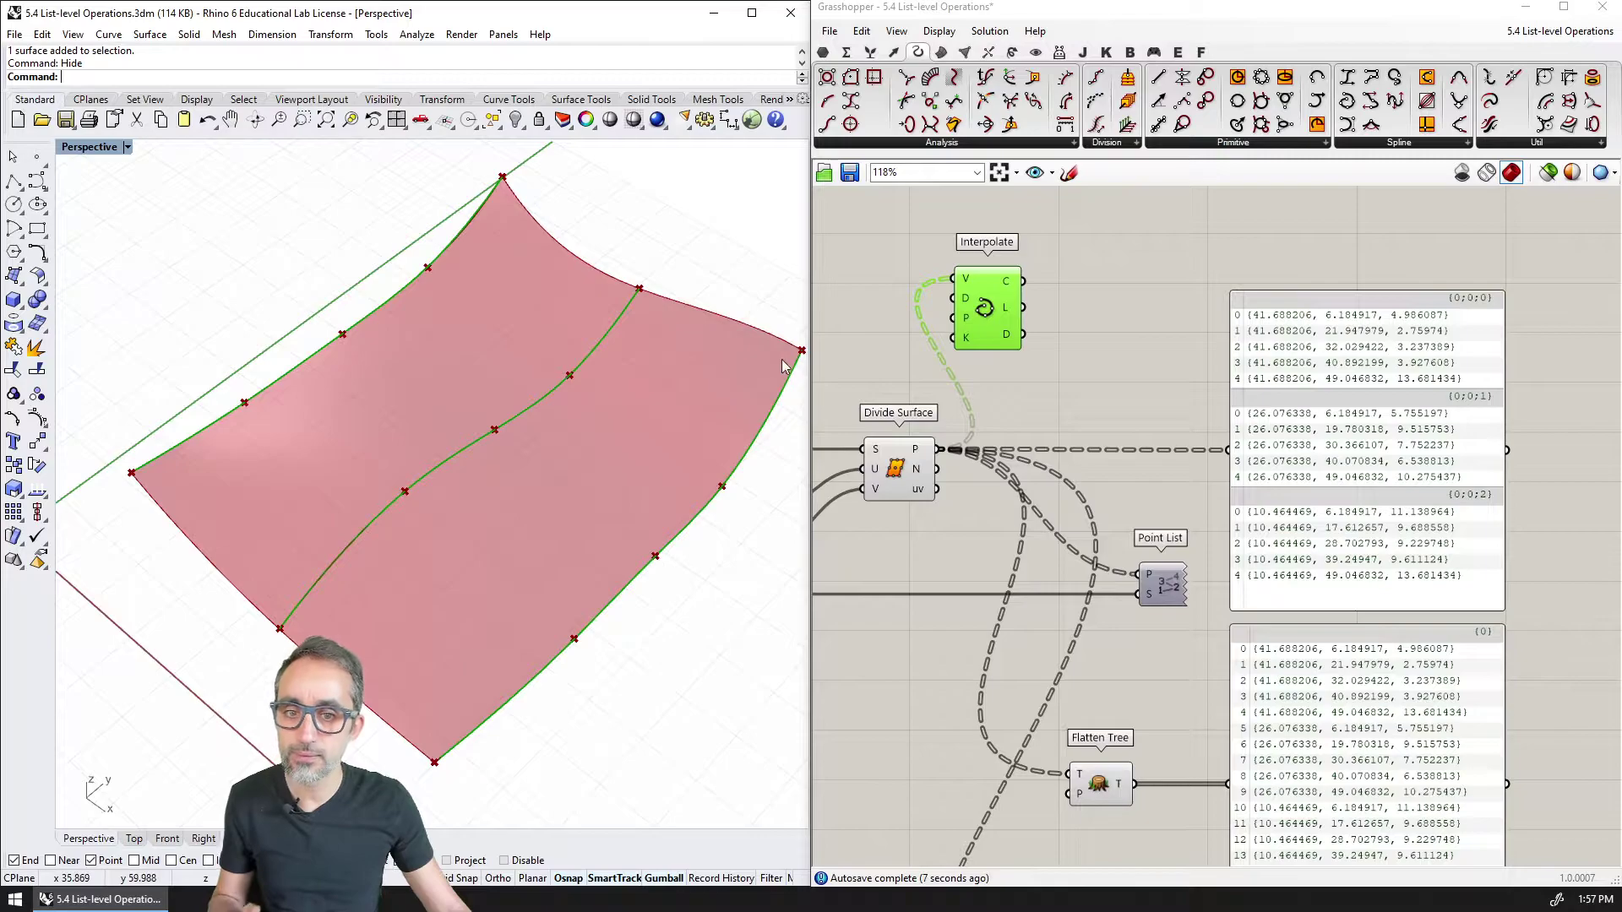
right_drag(370, 532, 353, 497)
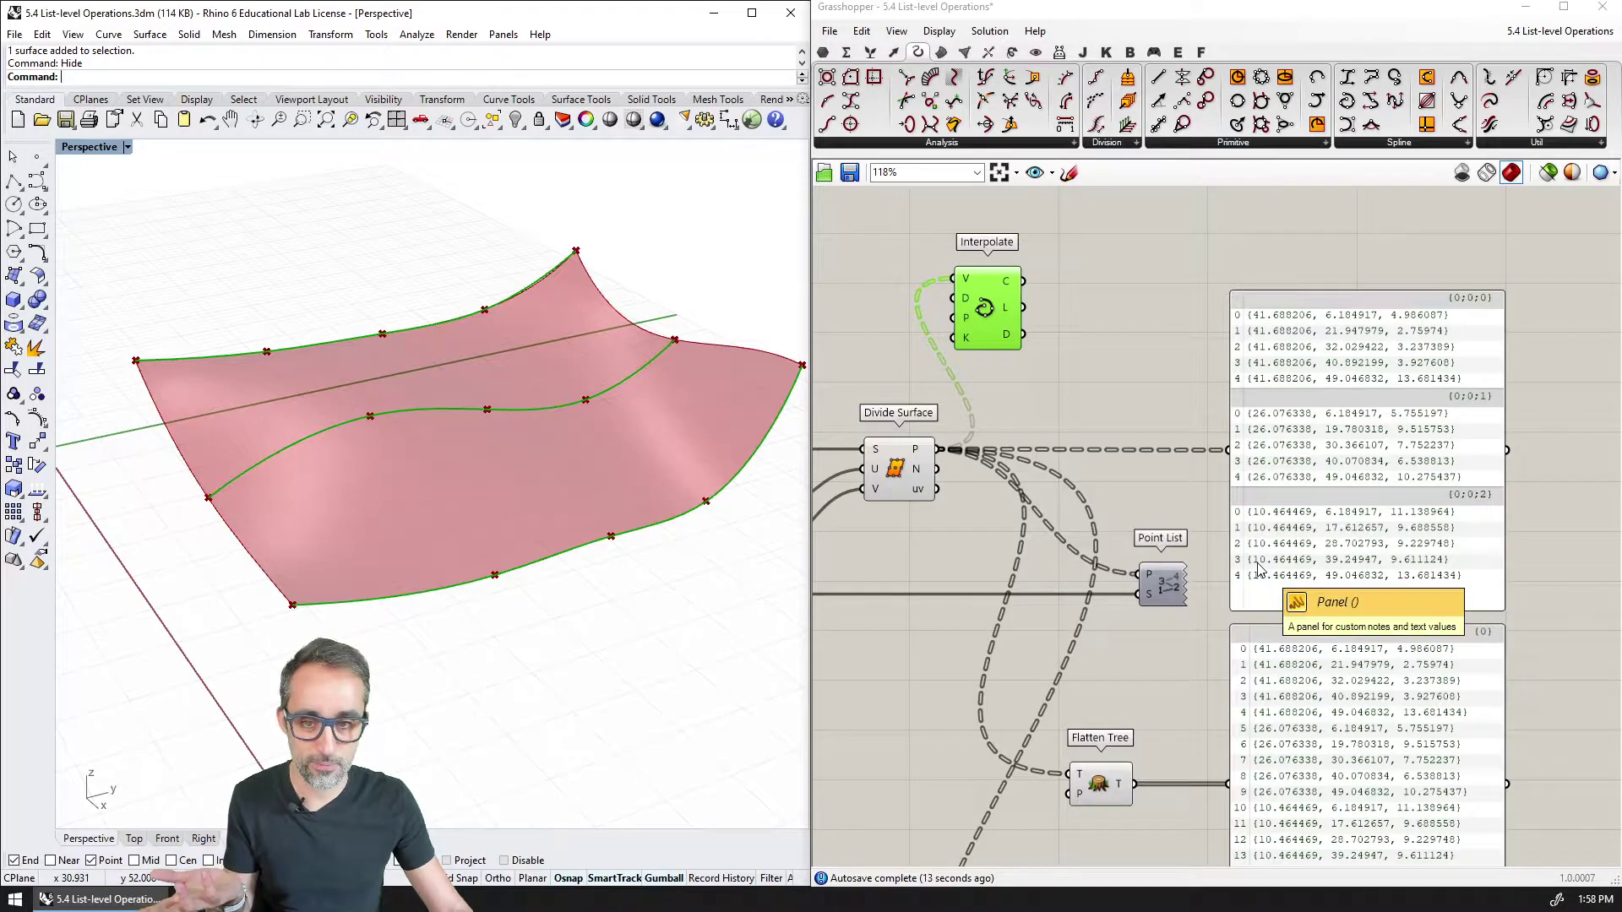
Step: Duplicate the panel listing the Divide Surface points and connect the copy to the Interpolate curve output
middle_click(1186, 400)
click(1330, 389)
key(ctrl+c)
key(ctrl+v)
drag(1327, 413, 1198, 320)
drag(1023, 281, 1115, 367)
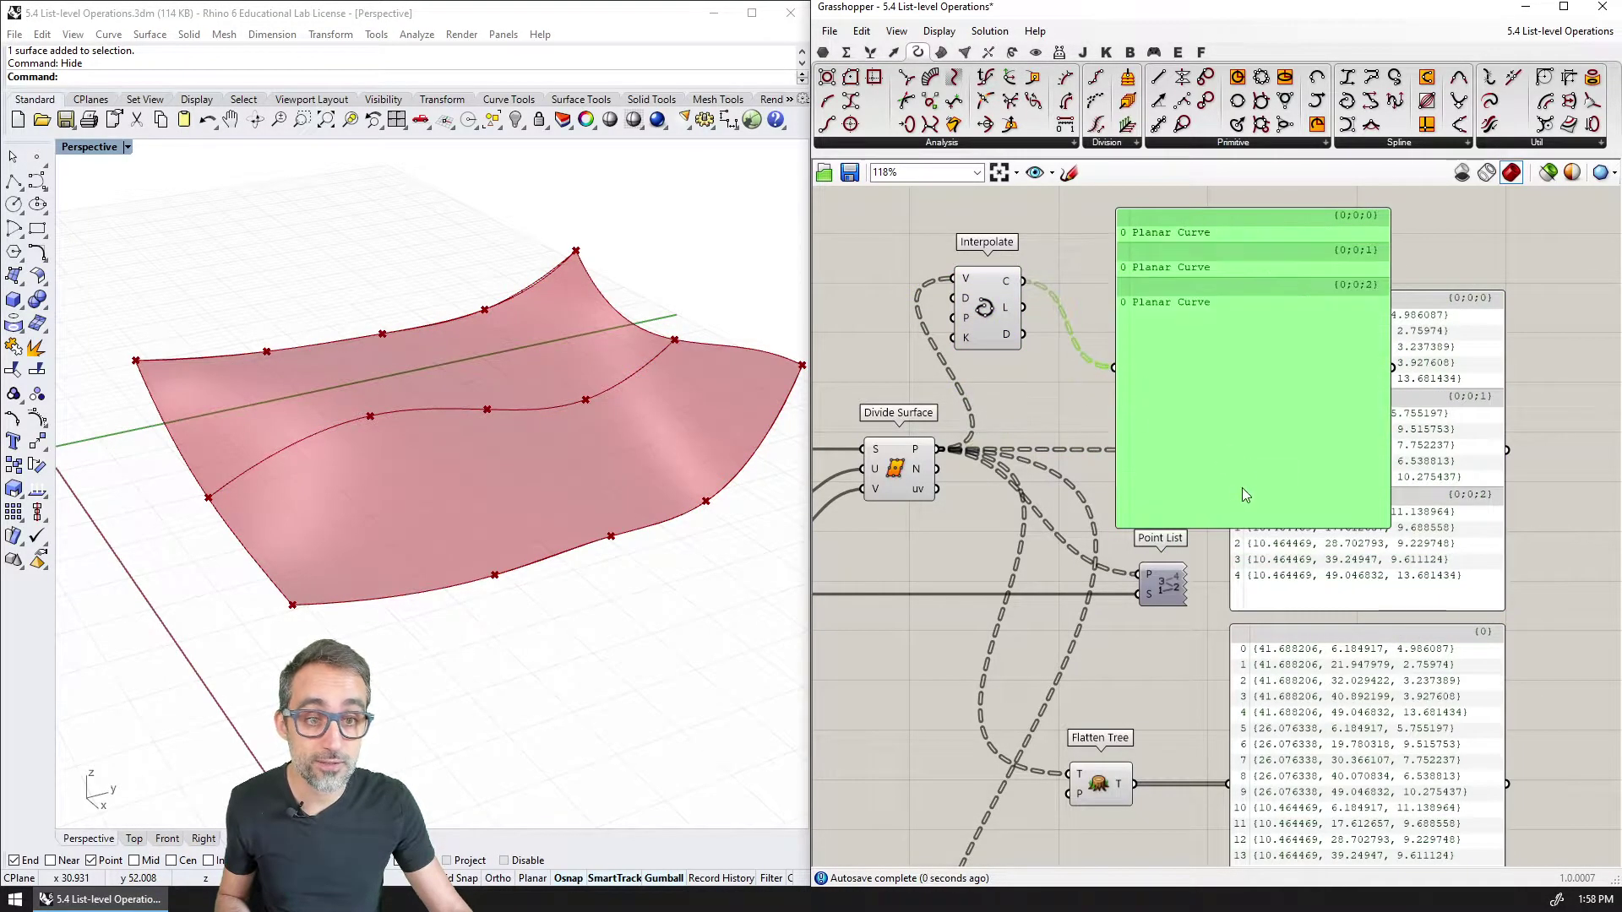
Step: Shrink the new curve panel to fit its list and arrange it with the Interpolate component above the points panel
drag(1233, 528, 1233, 333)
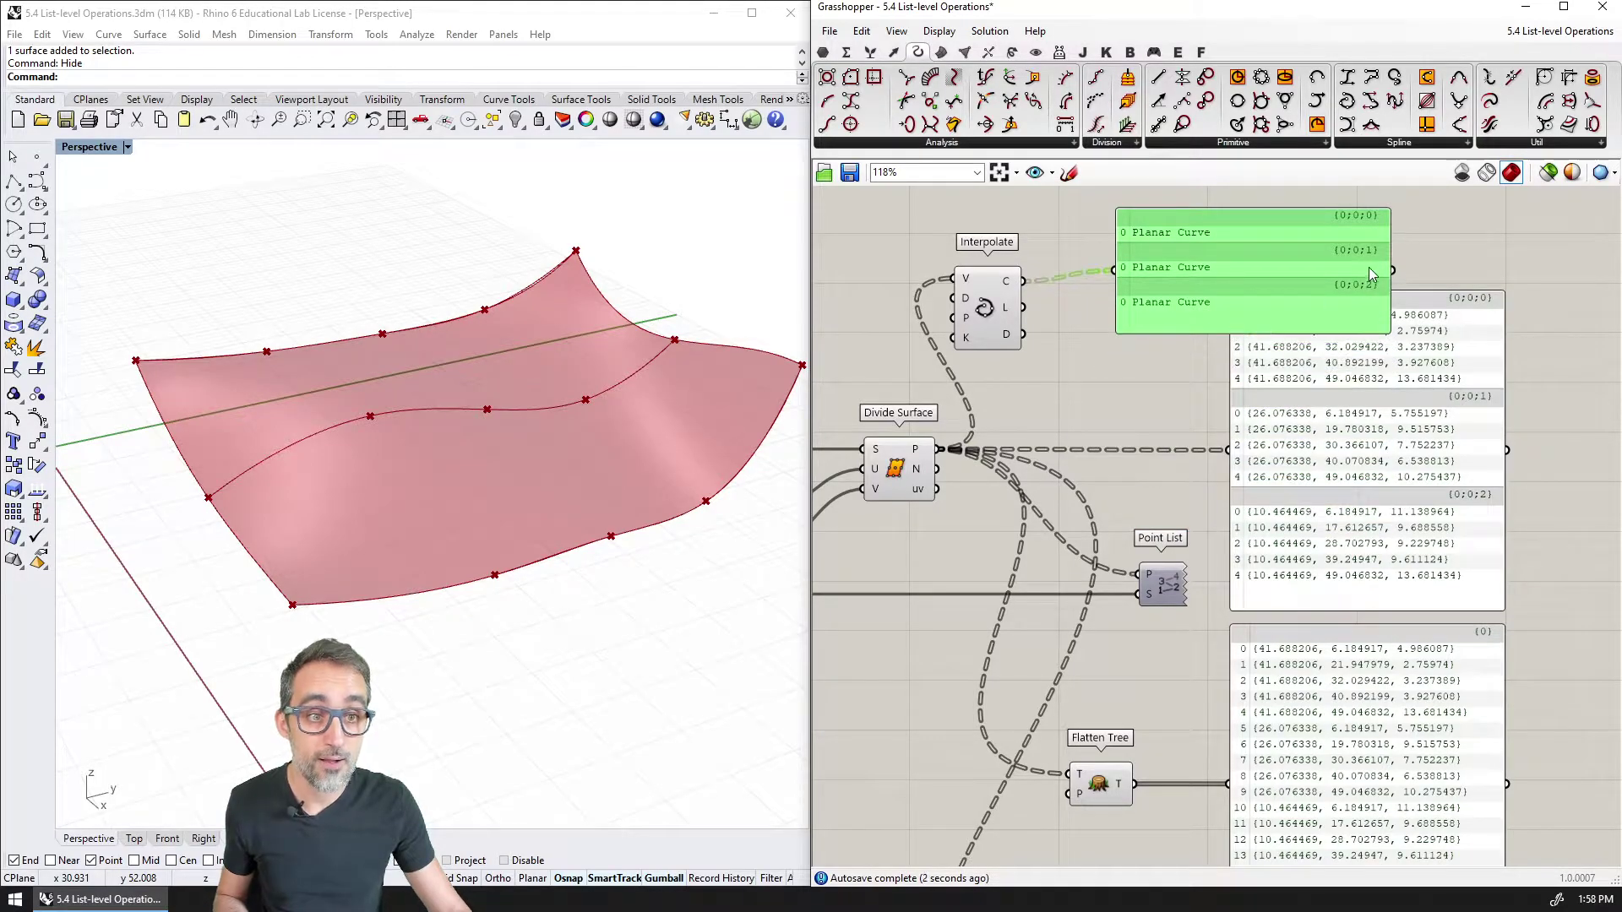
drag(1390, 250, 1273, 250)
right_drag(1199, 277, 1110, 305)
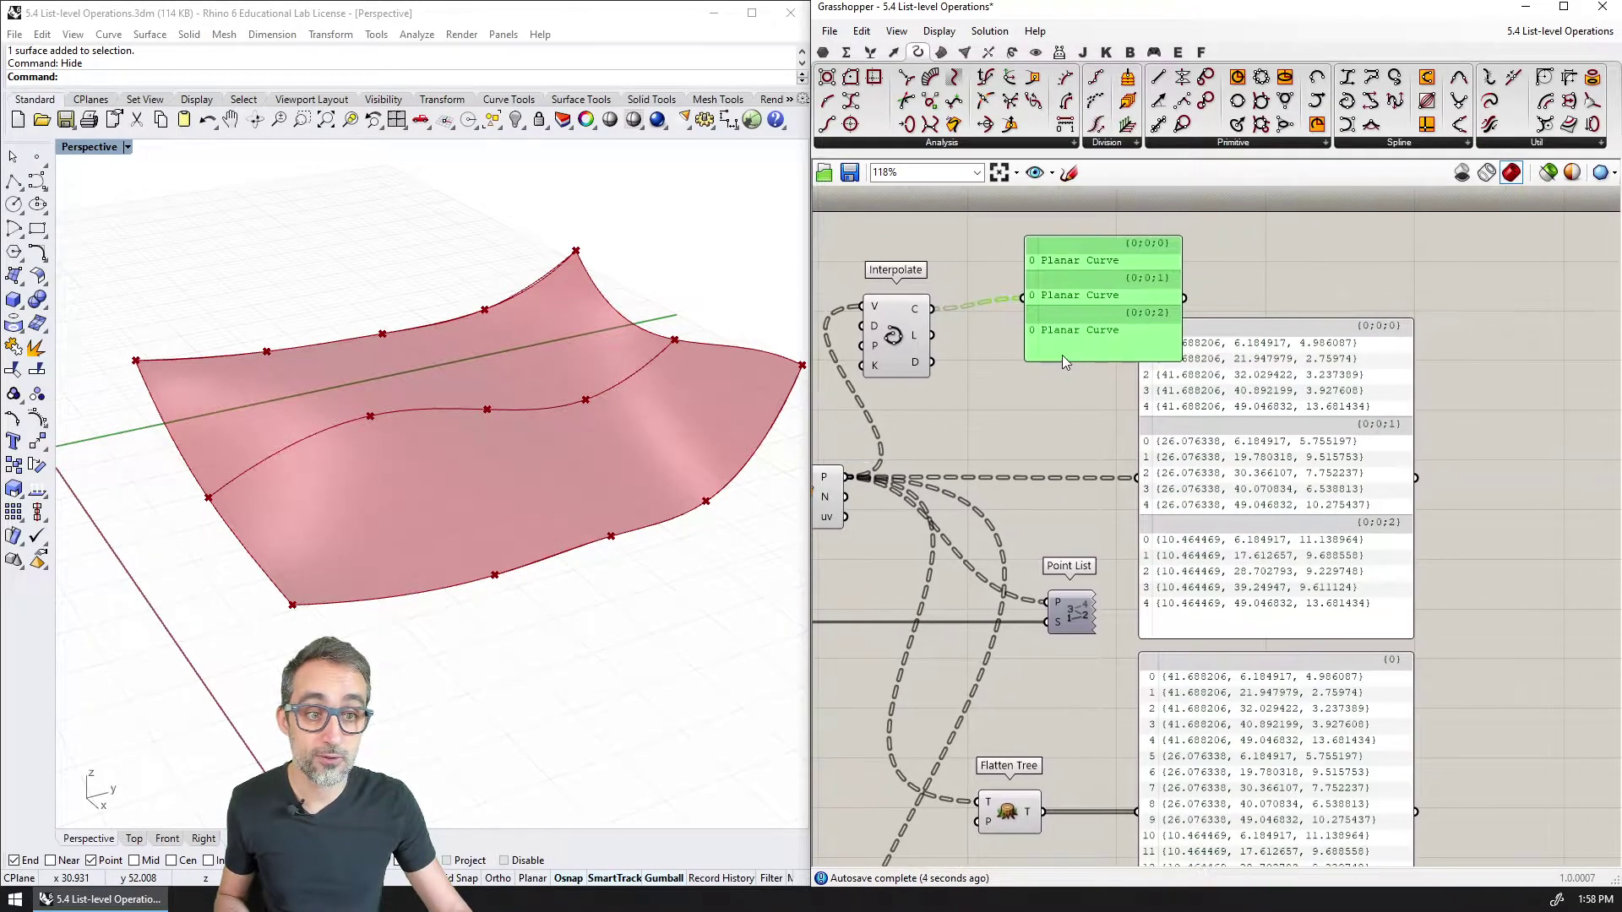
shift+click(918, 334)
drag(918, 333, 1065, 288)
right_drag(1169, 236, 1142, 296)
click(1140, 281)
drag(1244, 320, 1237, 299)
scroll(1301, 376, up, 2)
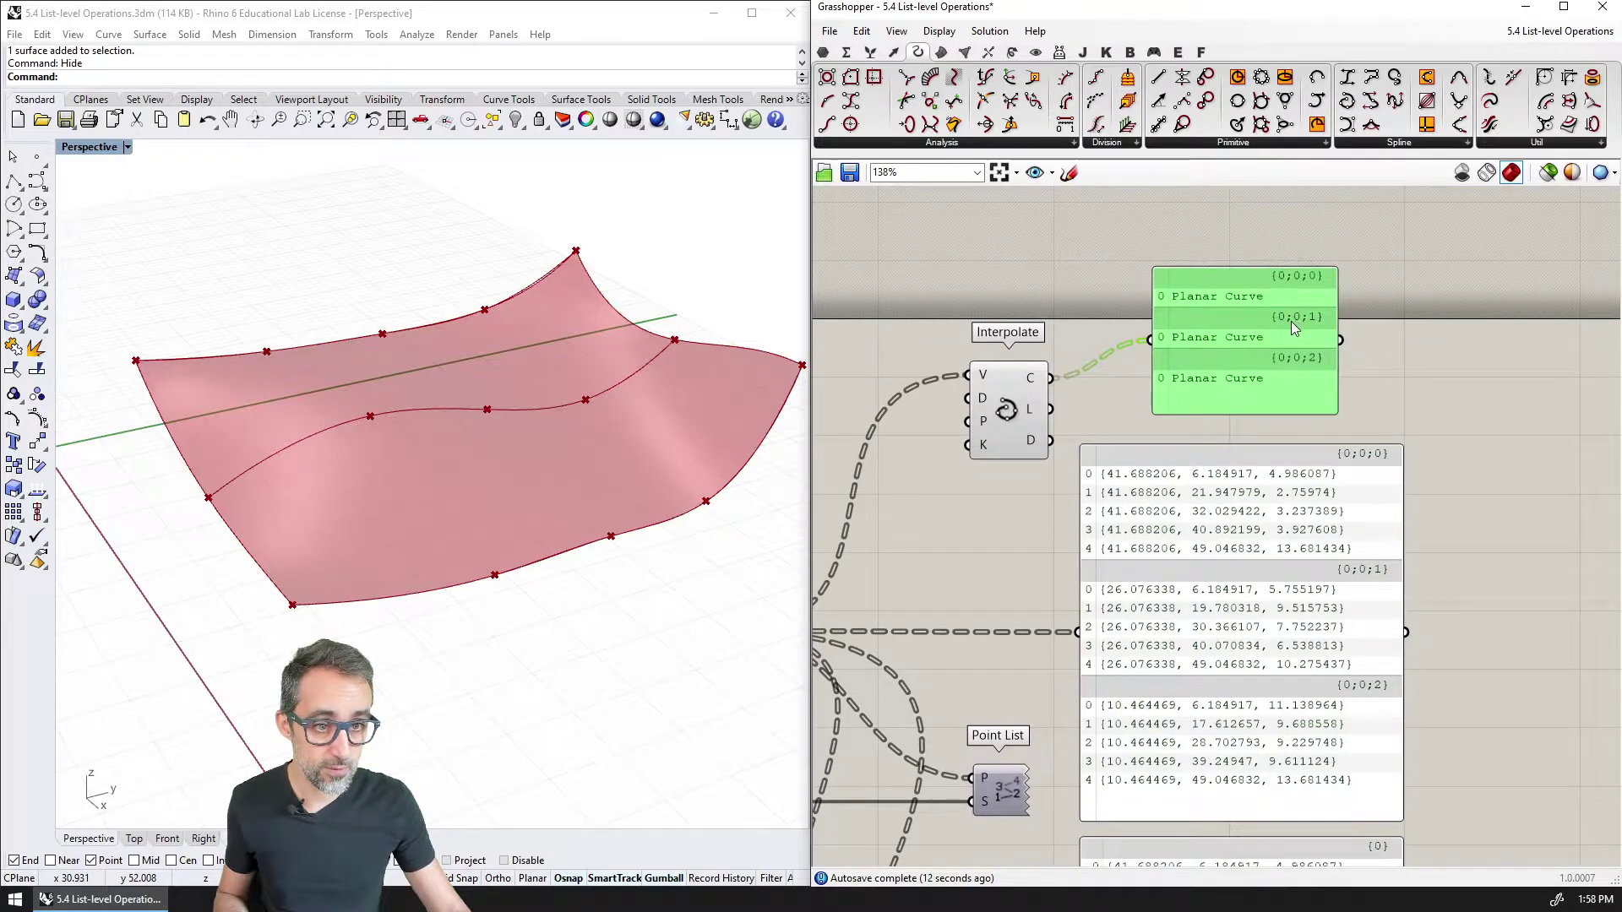
Step: Compare the branches in the Interpolate curve panel with the point branches coming from Divide Surface
click(1367, 366)
right_drag(1367, 367, 1381, 332)
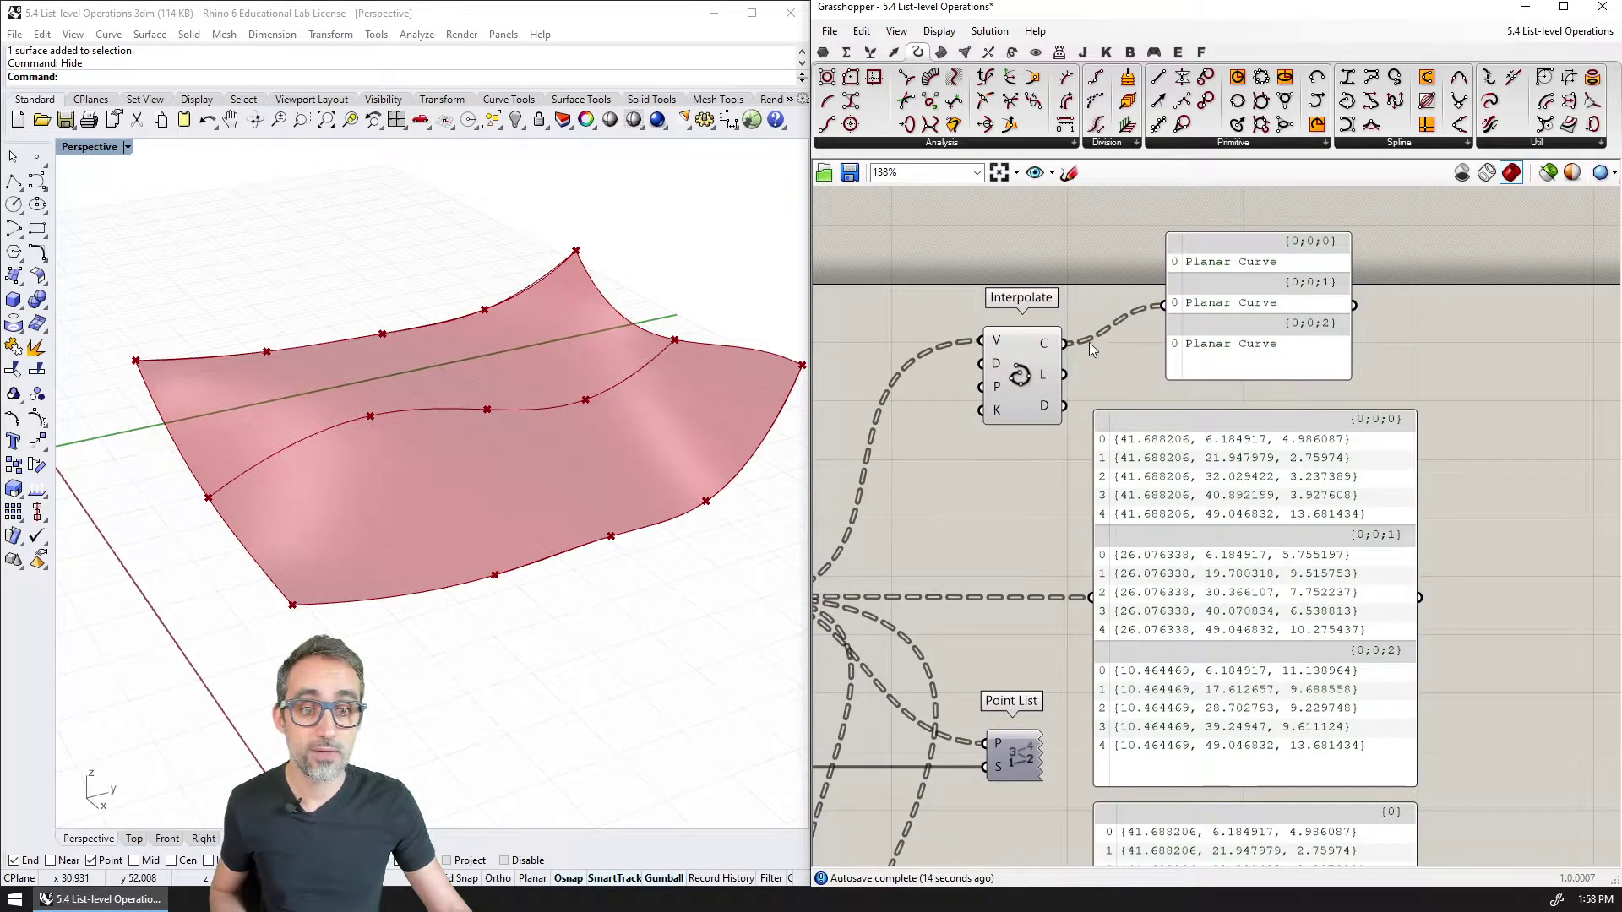
click(1027, 378)
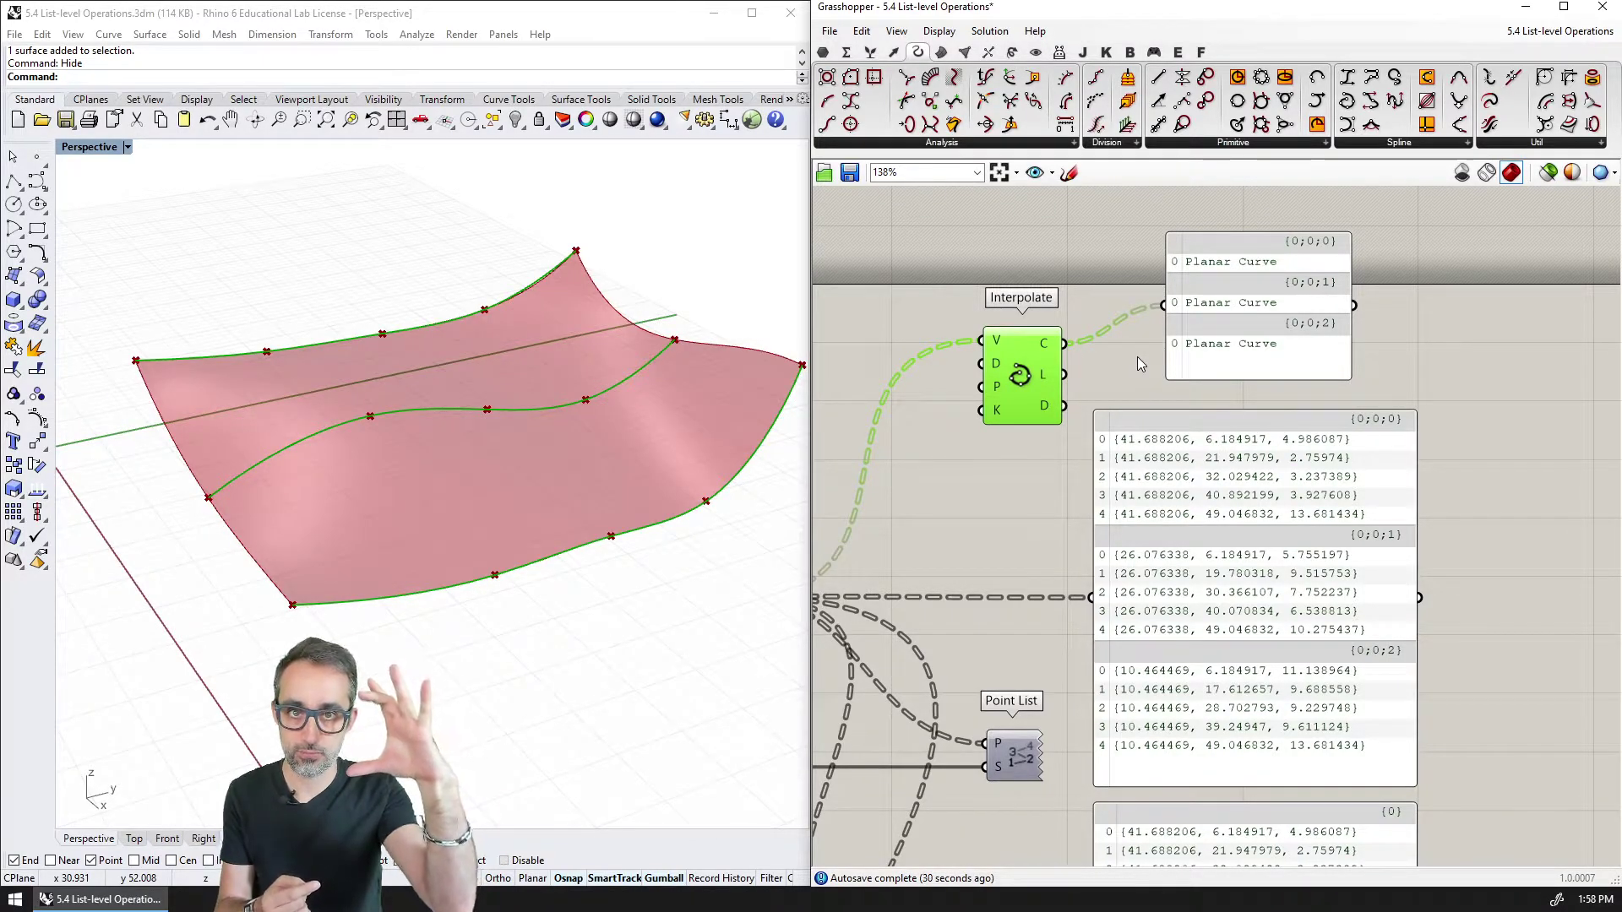
right_drag(931, 432, 1143, 380)
scroll(1322, 427, down, 1)
right_drag(1327, 428, 1244, 431)
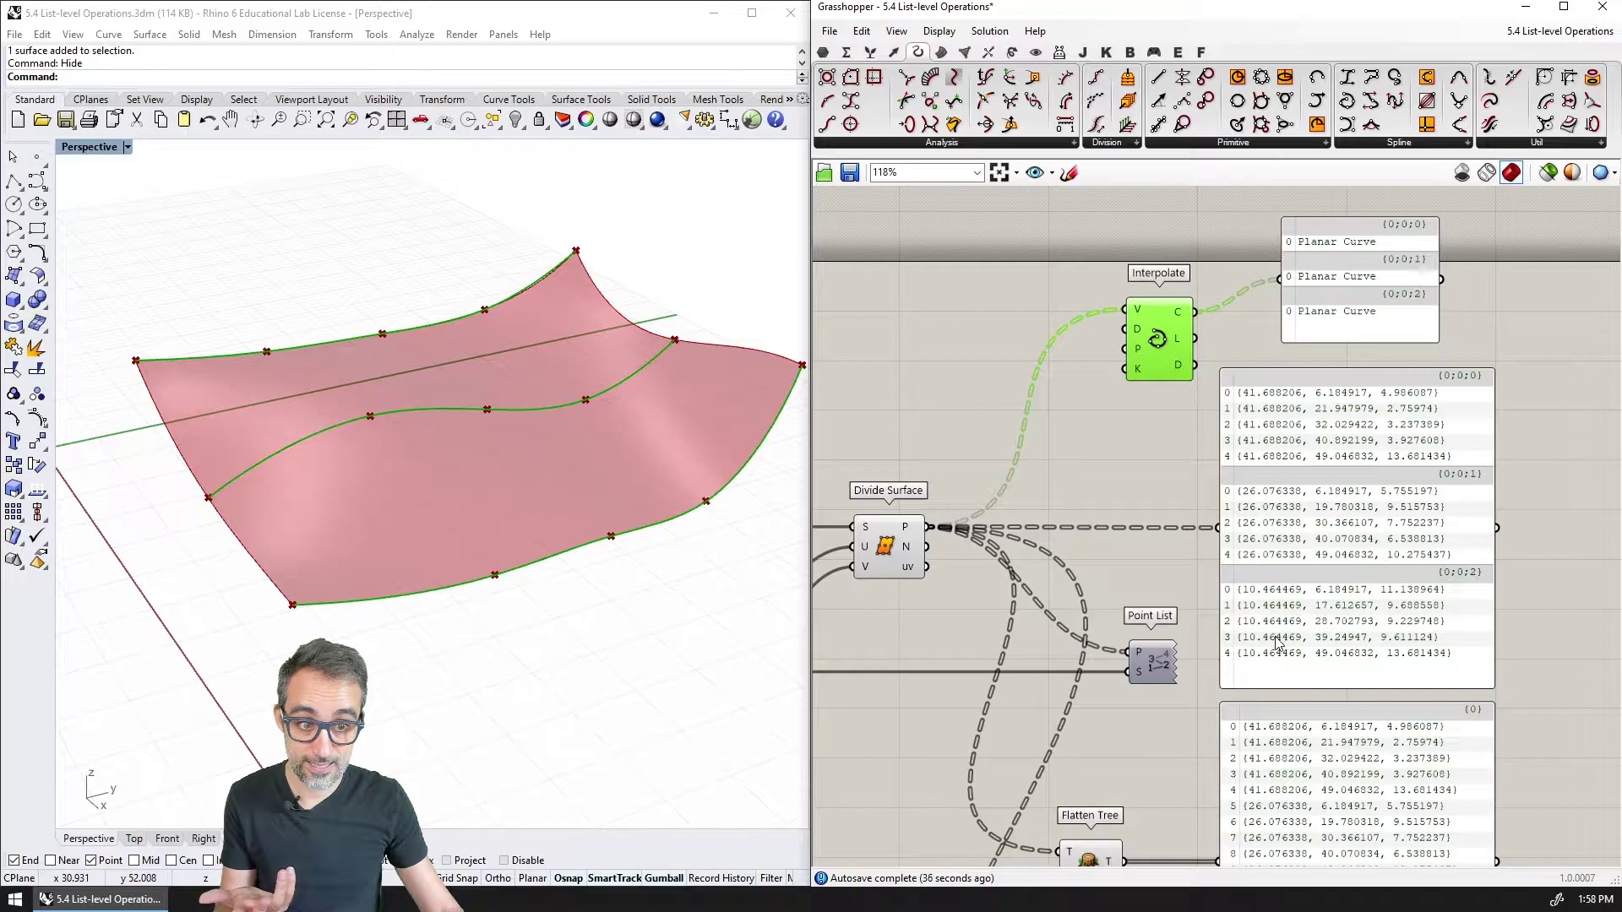
scroll(1261, 473, up, 1)
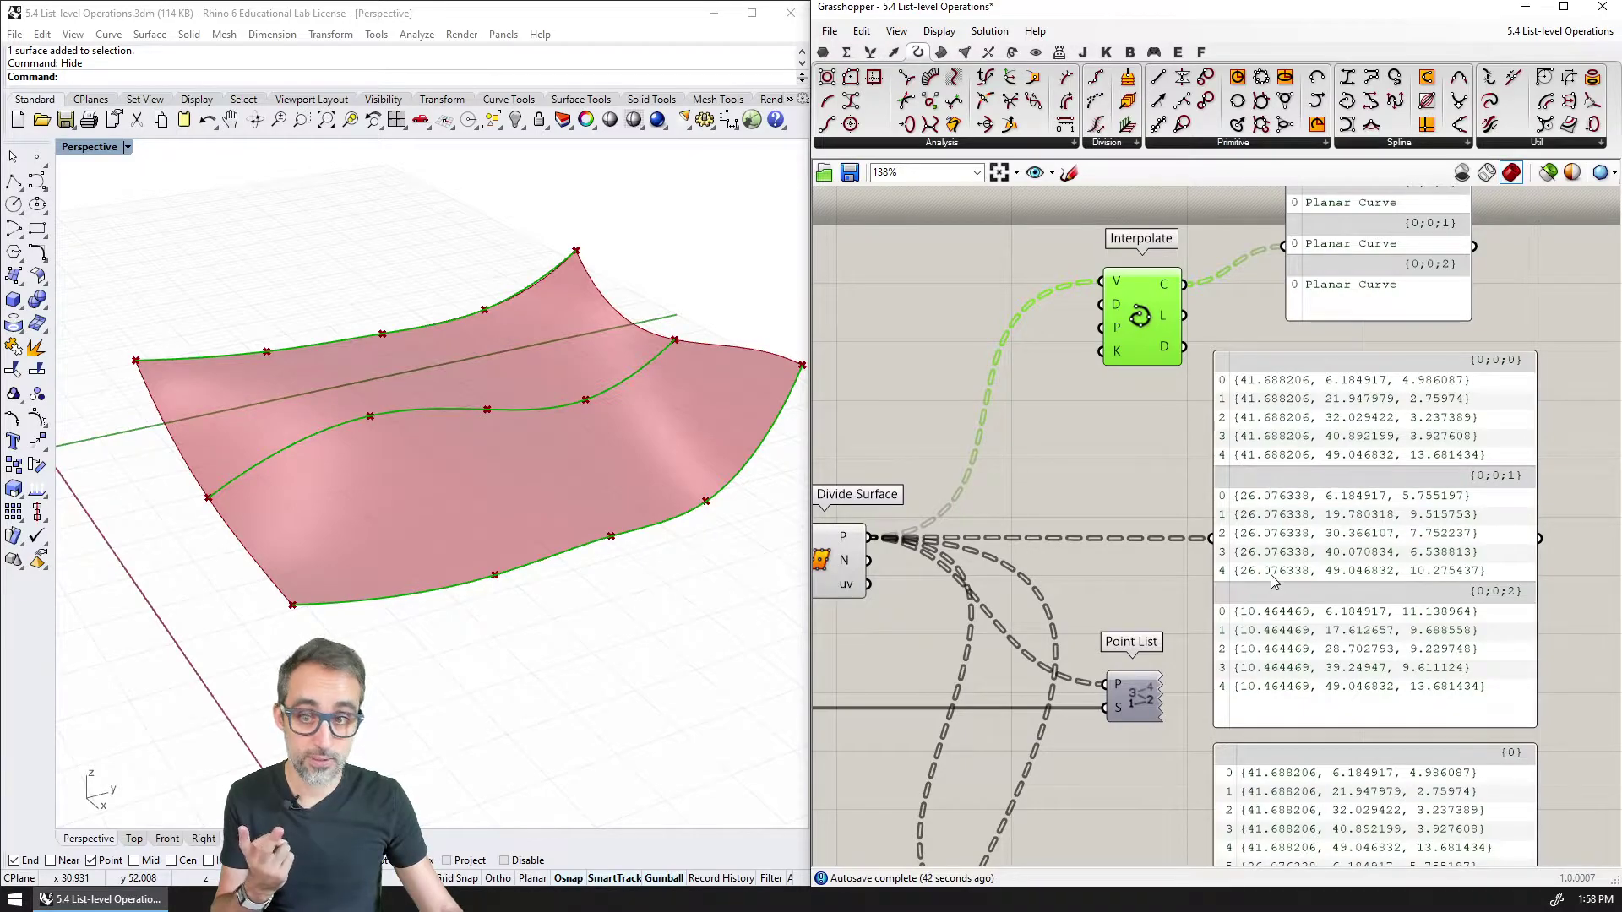
right_drag(1126, 443, 1083, 544)
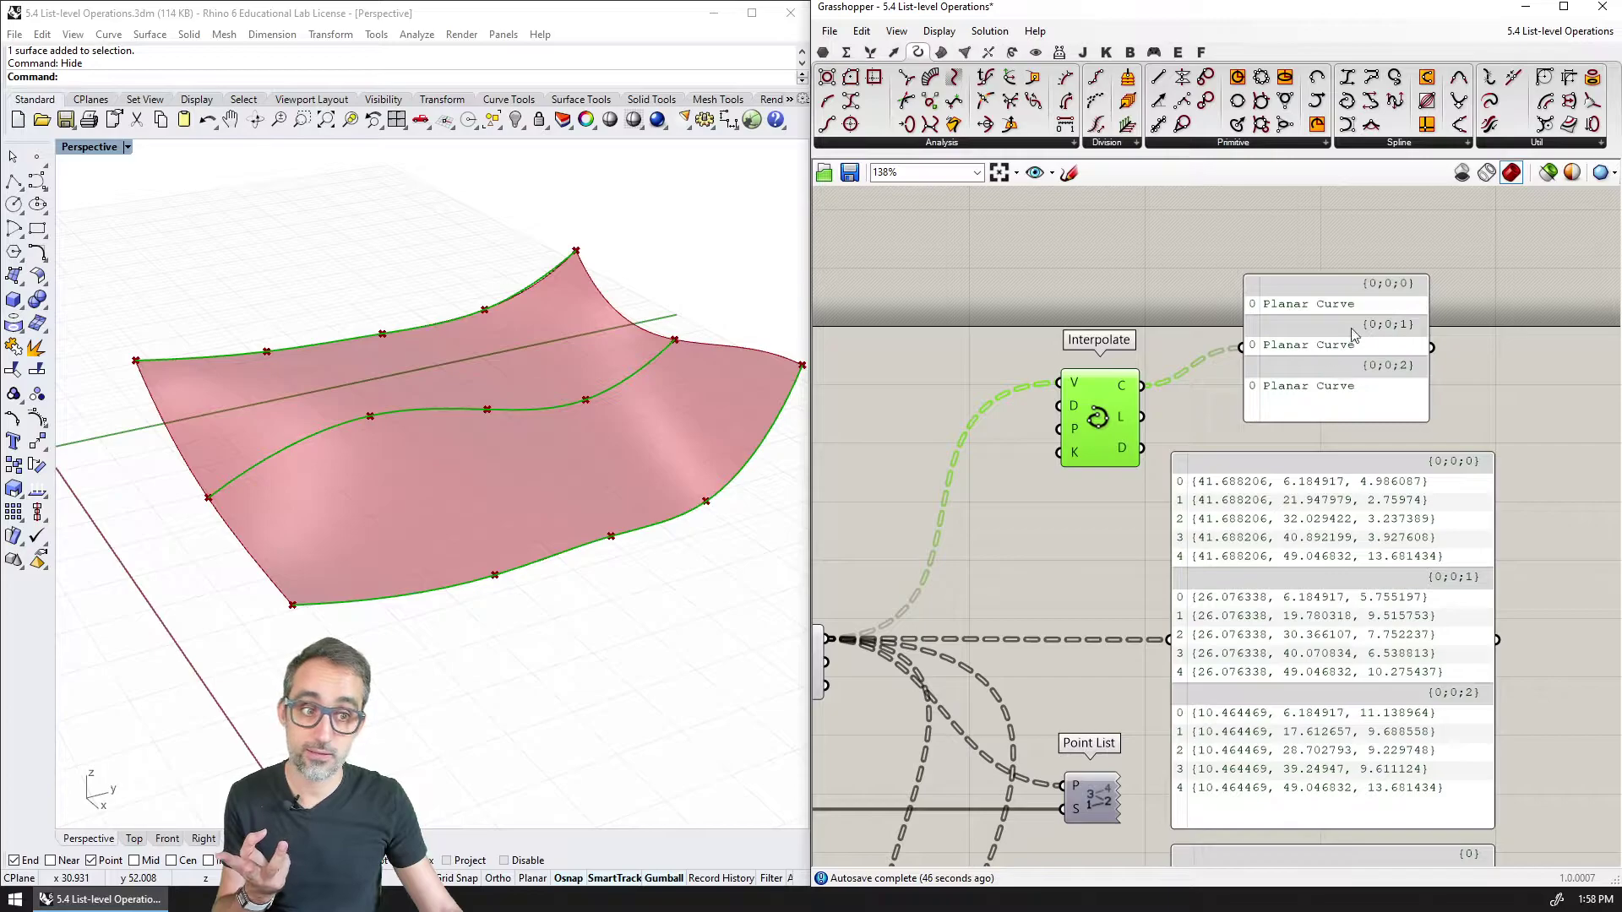
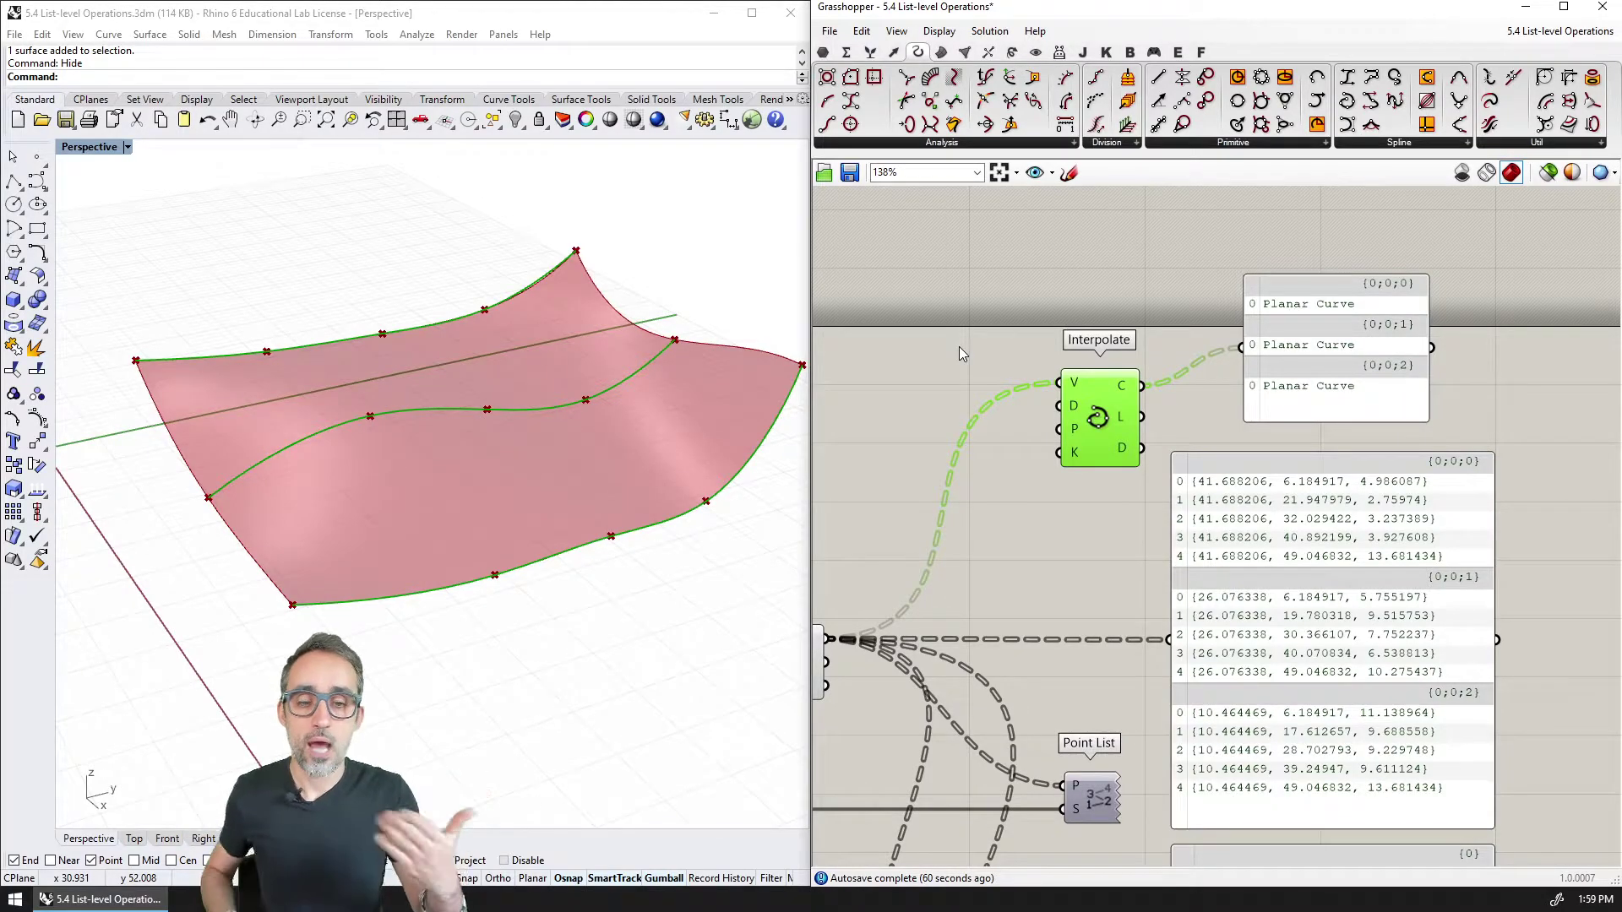
Step: Move the curve panel level with the Interpolate component's curve output and select Divide Surface to highlight its points
scroll(959, 354, down, 3)
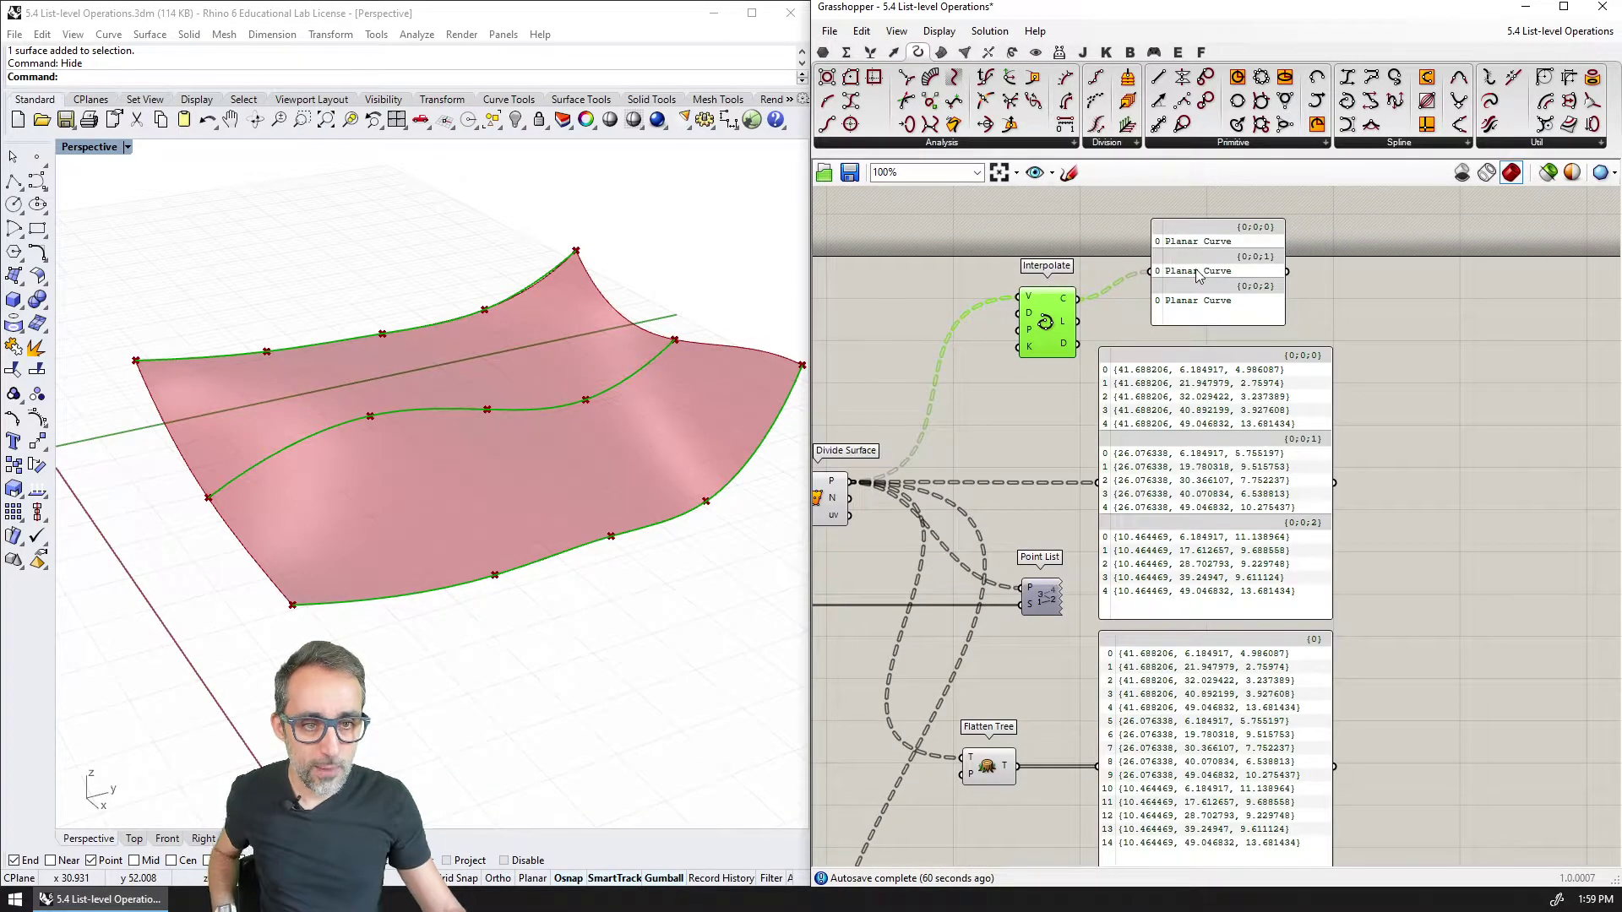
mouse_move(1198, 277)
mouse_down()
mouse_move(1181, 304)
mouse_move(1206, 302)
mouse_up()
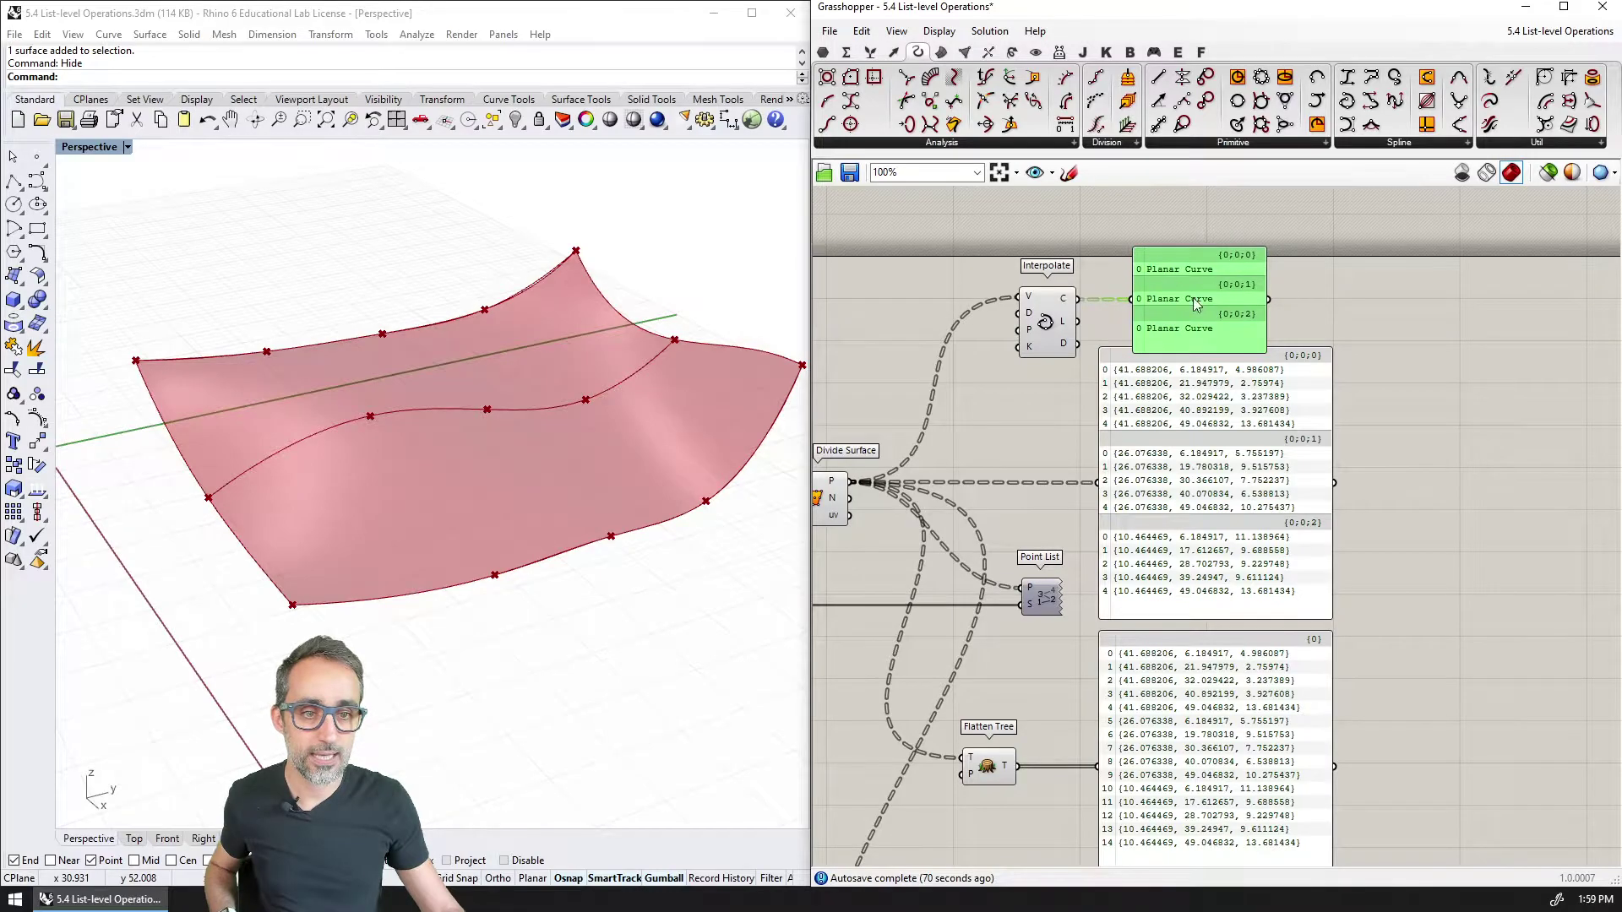
scroll(1014, 507, up, 3)
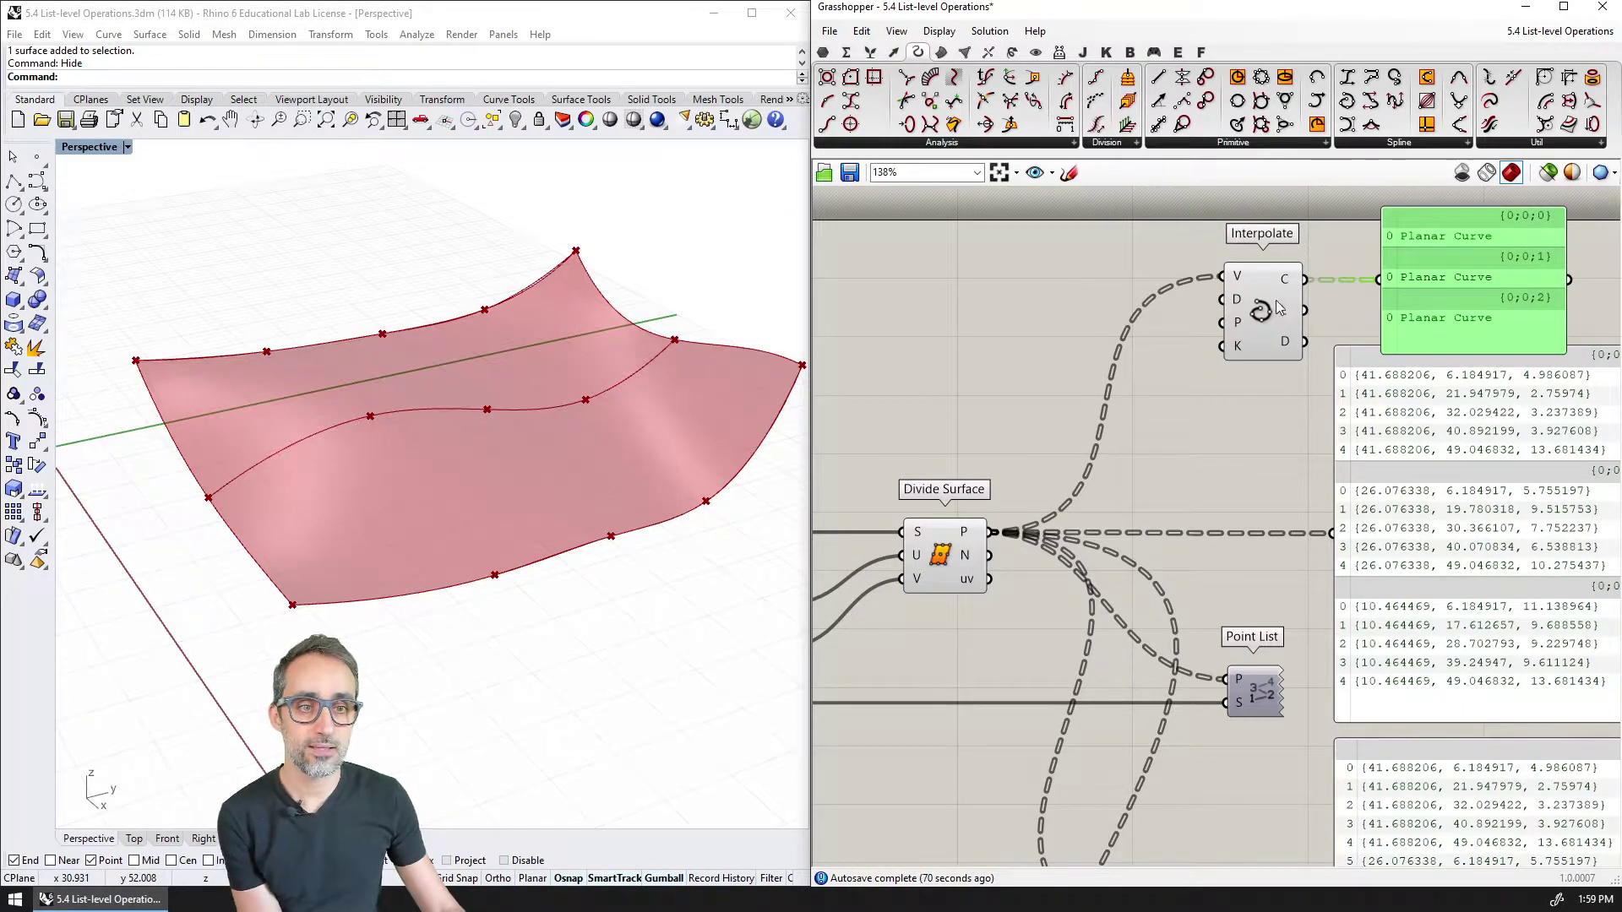
scroll(1089, 422, down, 2)
click(895, 530)
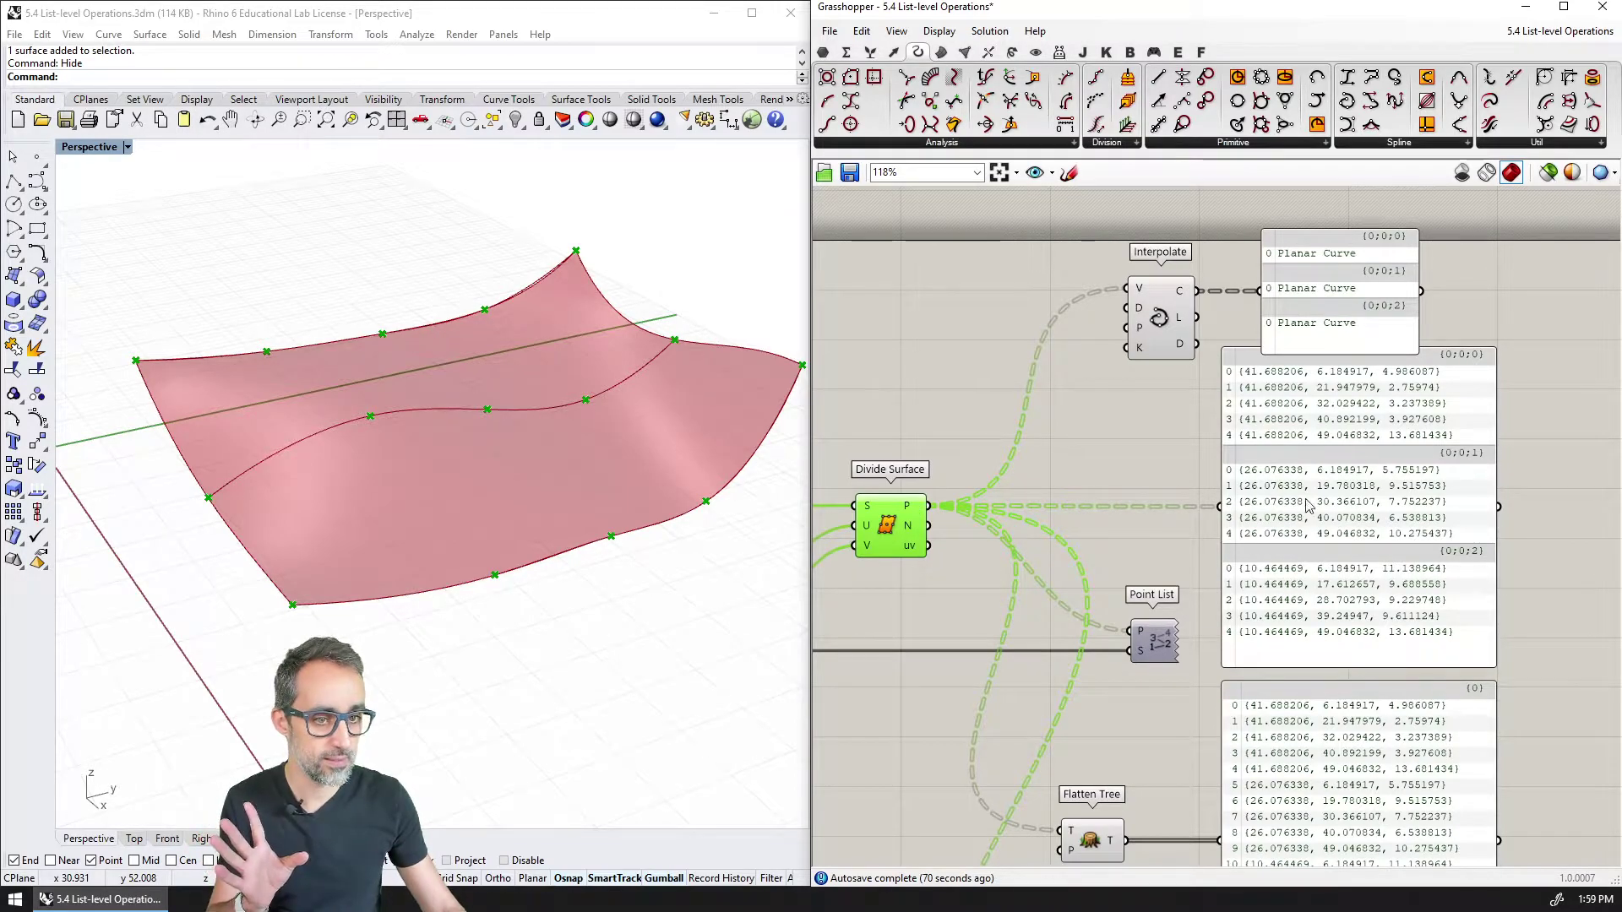
Step: Move Interpolate and its curve panel down beside the flattened point list and connect the Flatten Tree output to its vertices input
drag(1484, 236, 1280, 684)
drag(958, 572, 1226, 646)
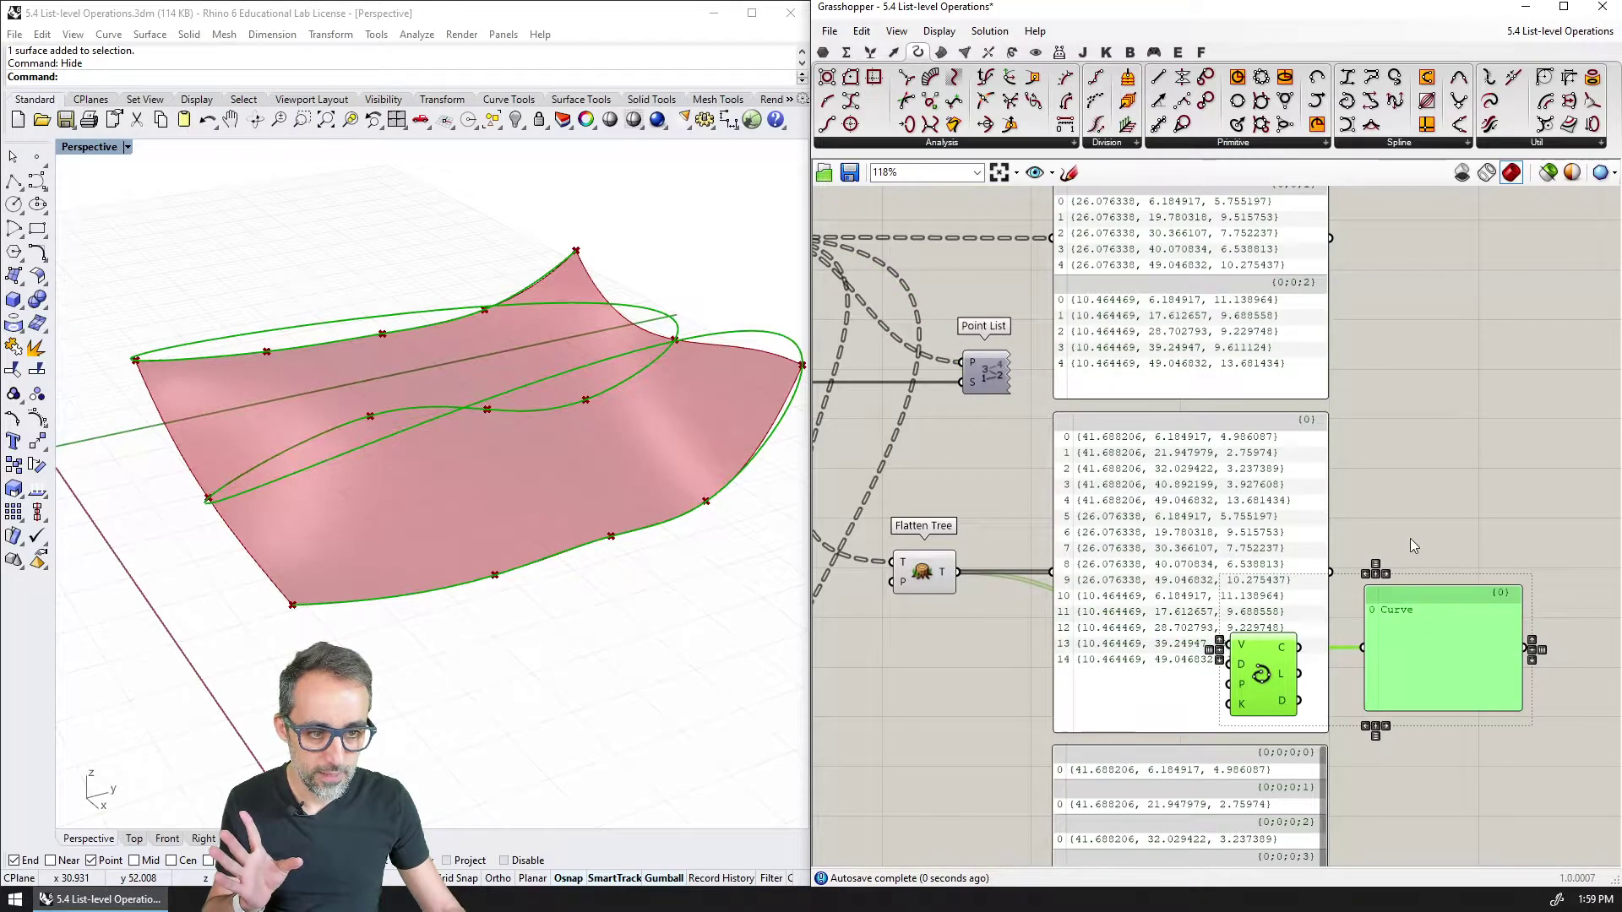
right_drag(1407, 540, 1392, 493)
click(1396, 480)
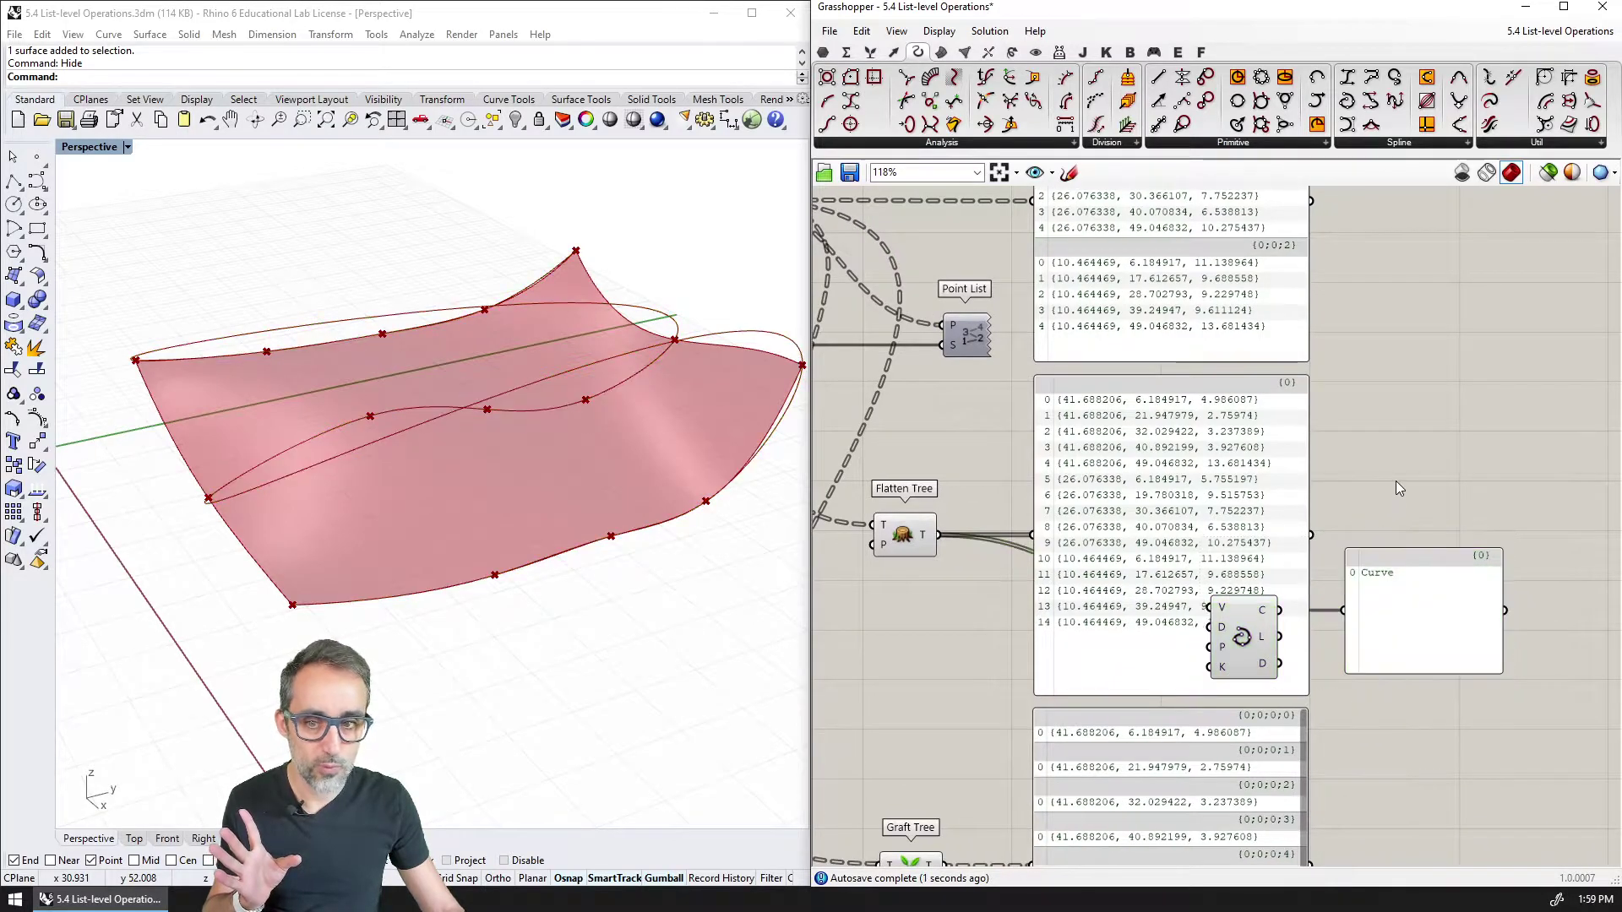
Step: Select Interpolate, examine its curve on the surface from a different angle, and compare it with the flattened point list and curve panel
click(1263, 646)
right_drag(515, 503, 556, 606)
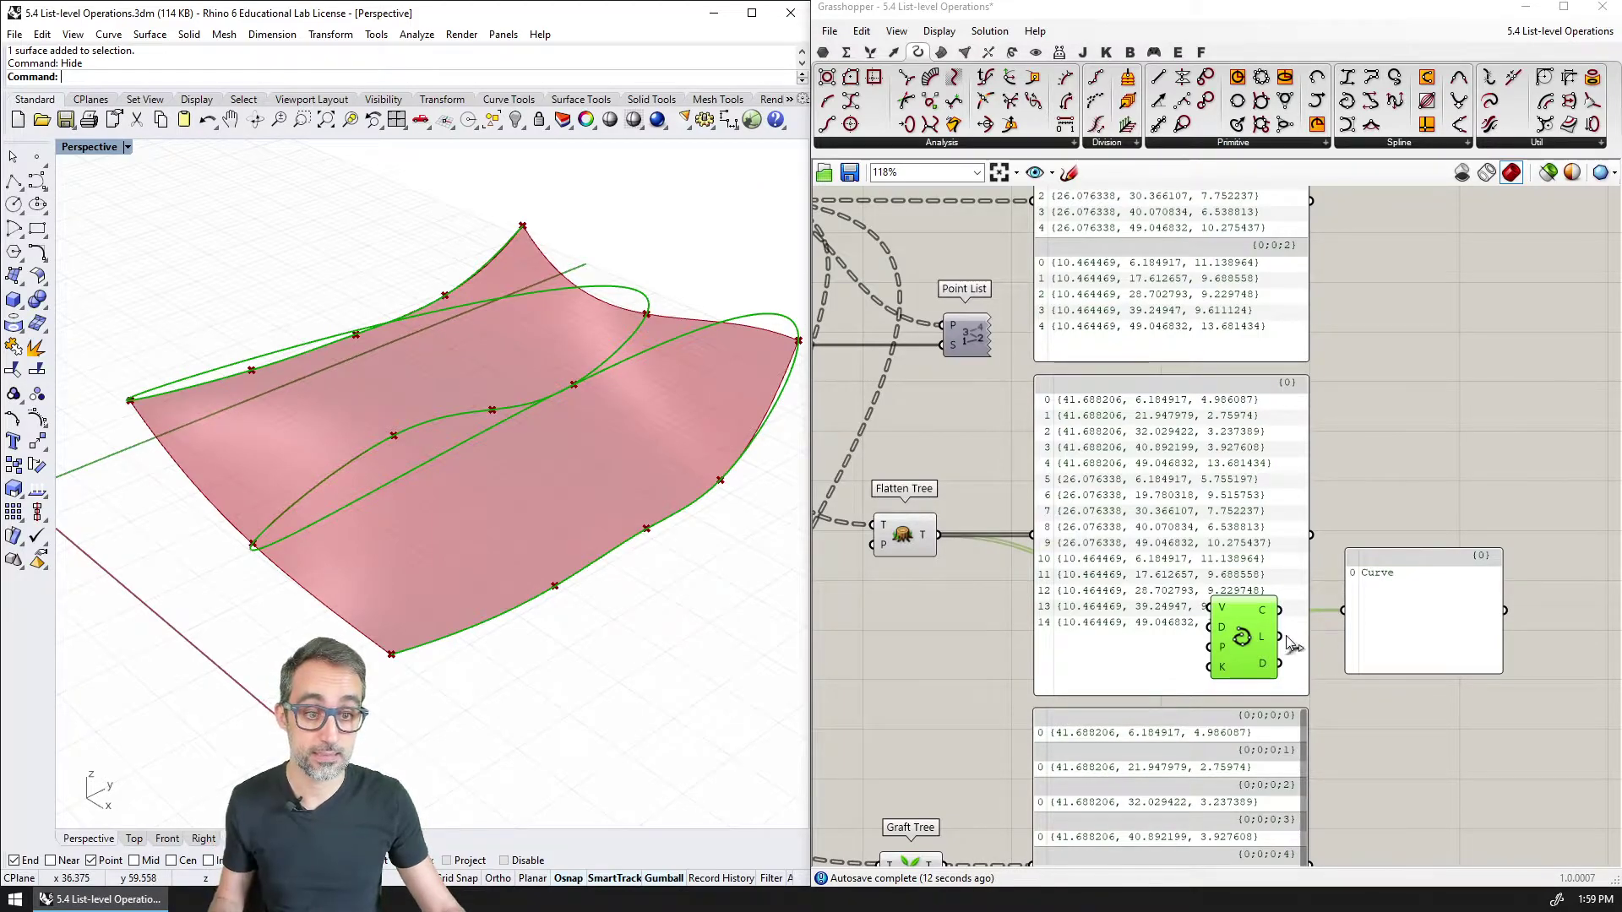
scroll(1154, 488, up, 1)
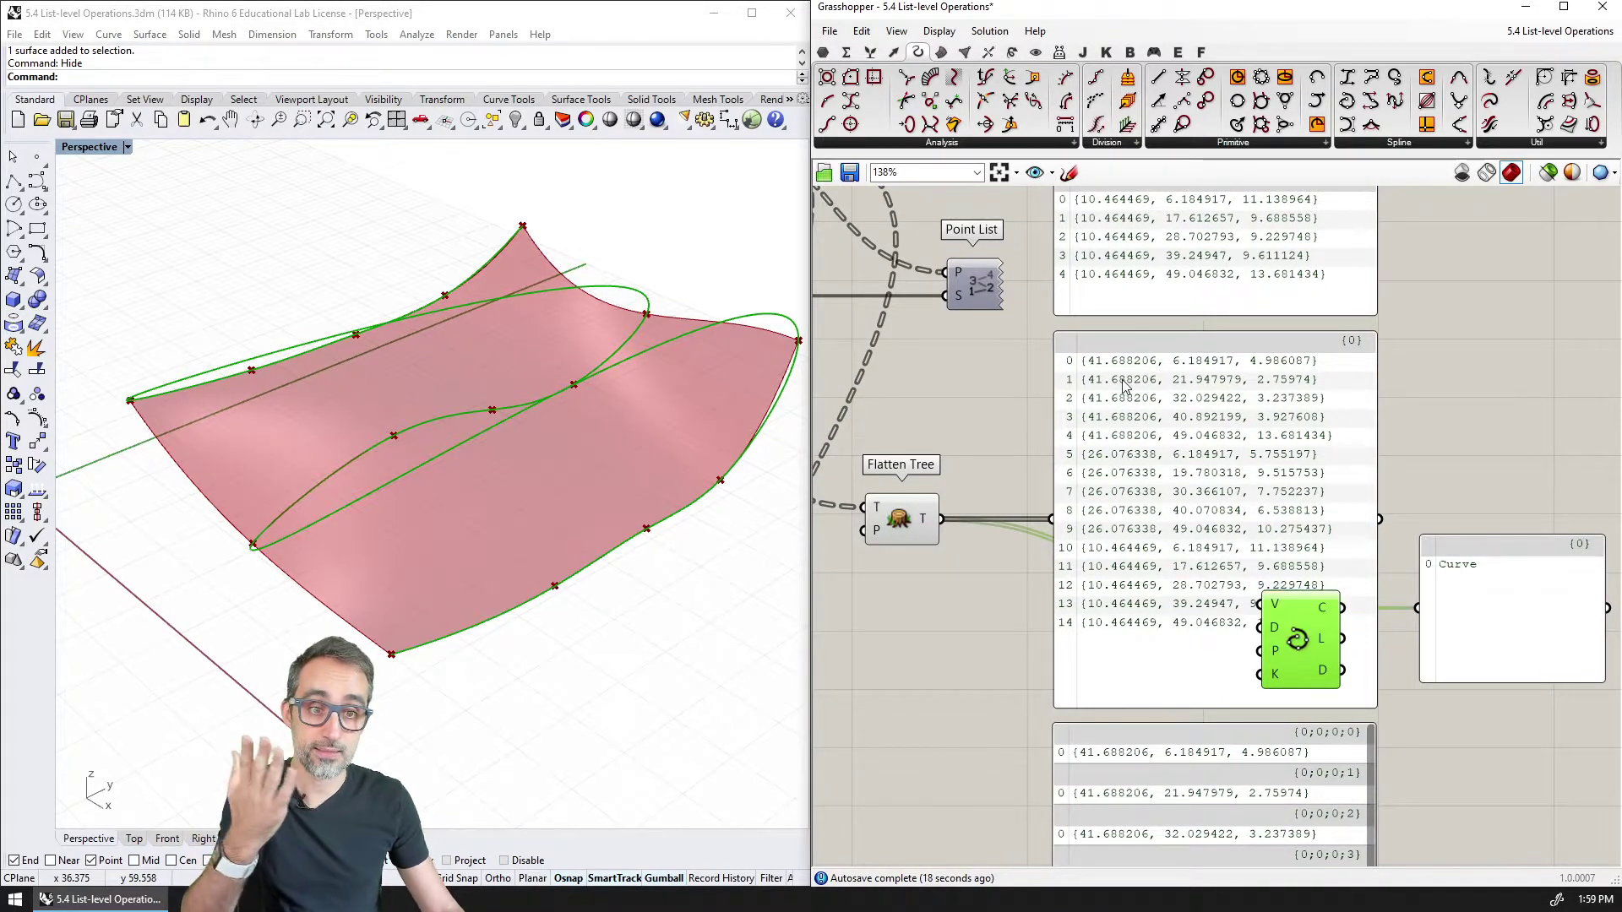
right_drag(1175, 623, 1076, 604)
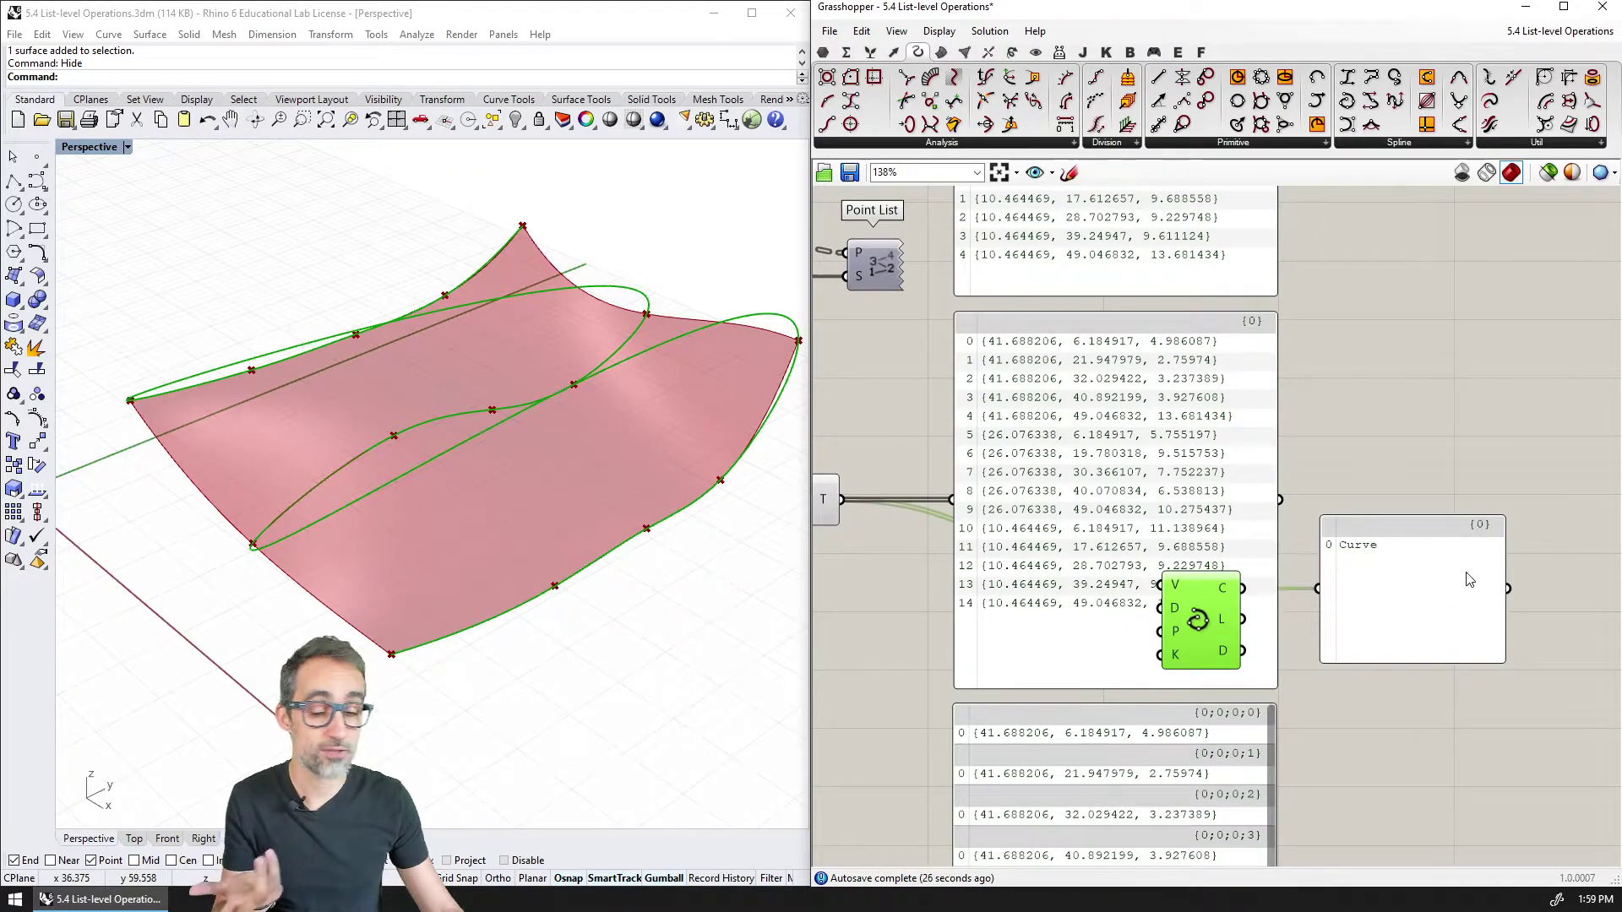
right_drag(1375, 721, 1441, 658)
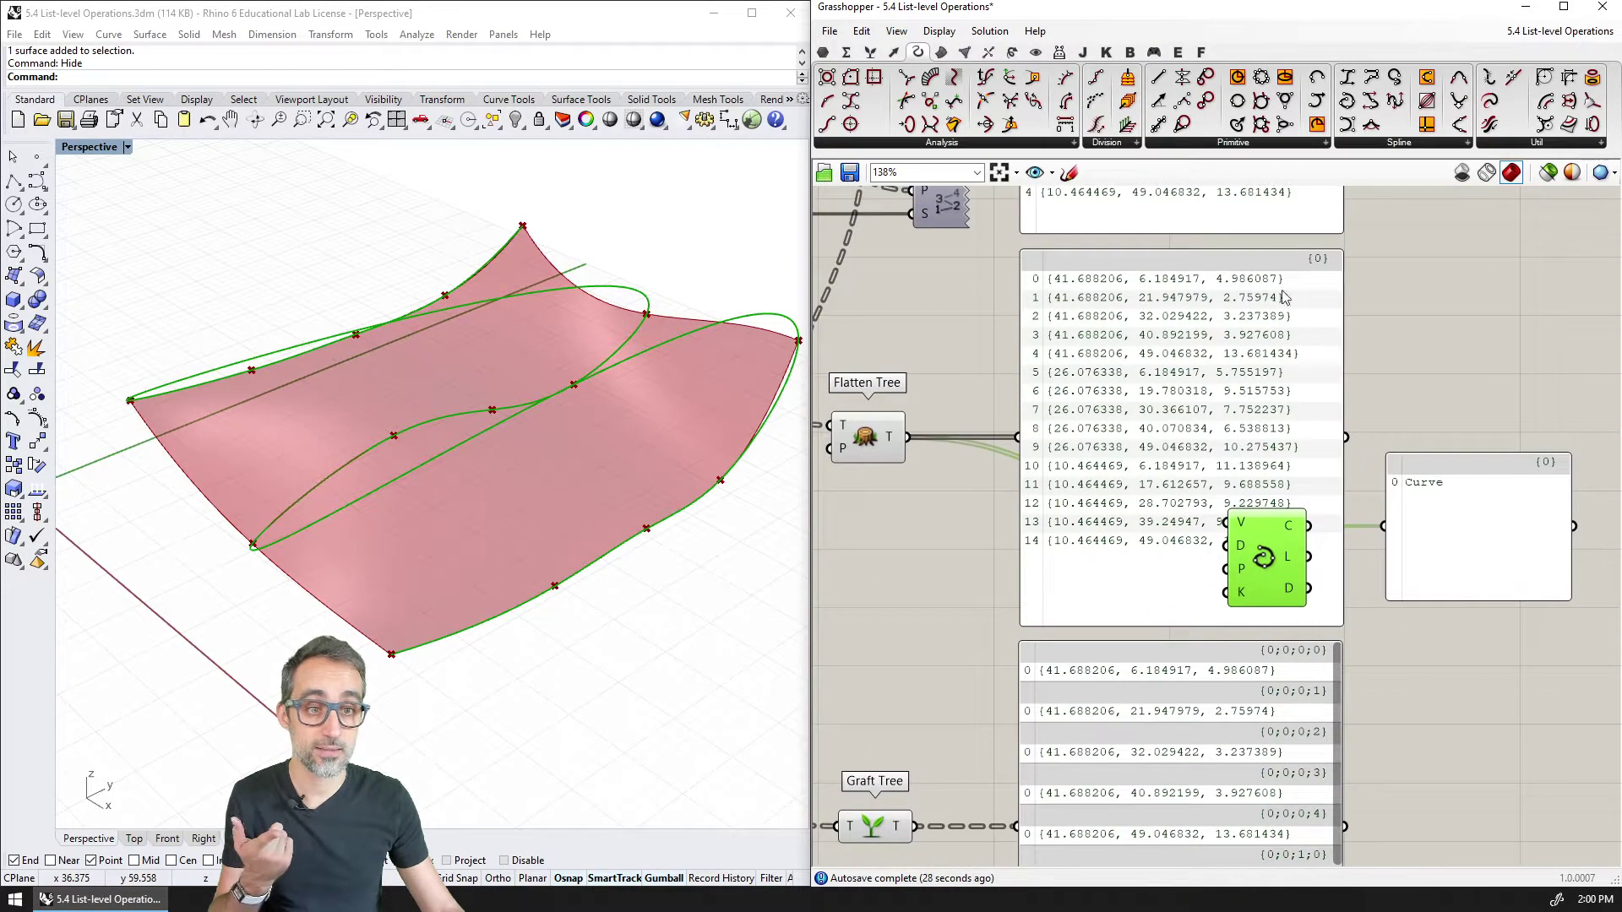
Step: Move the Interpolate component and its curve panel below the grafted point list
scroll(972, 466, down, 2)
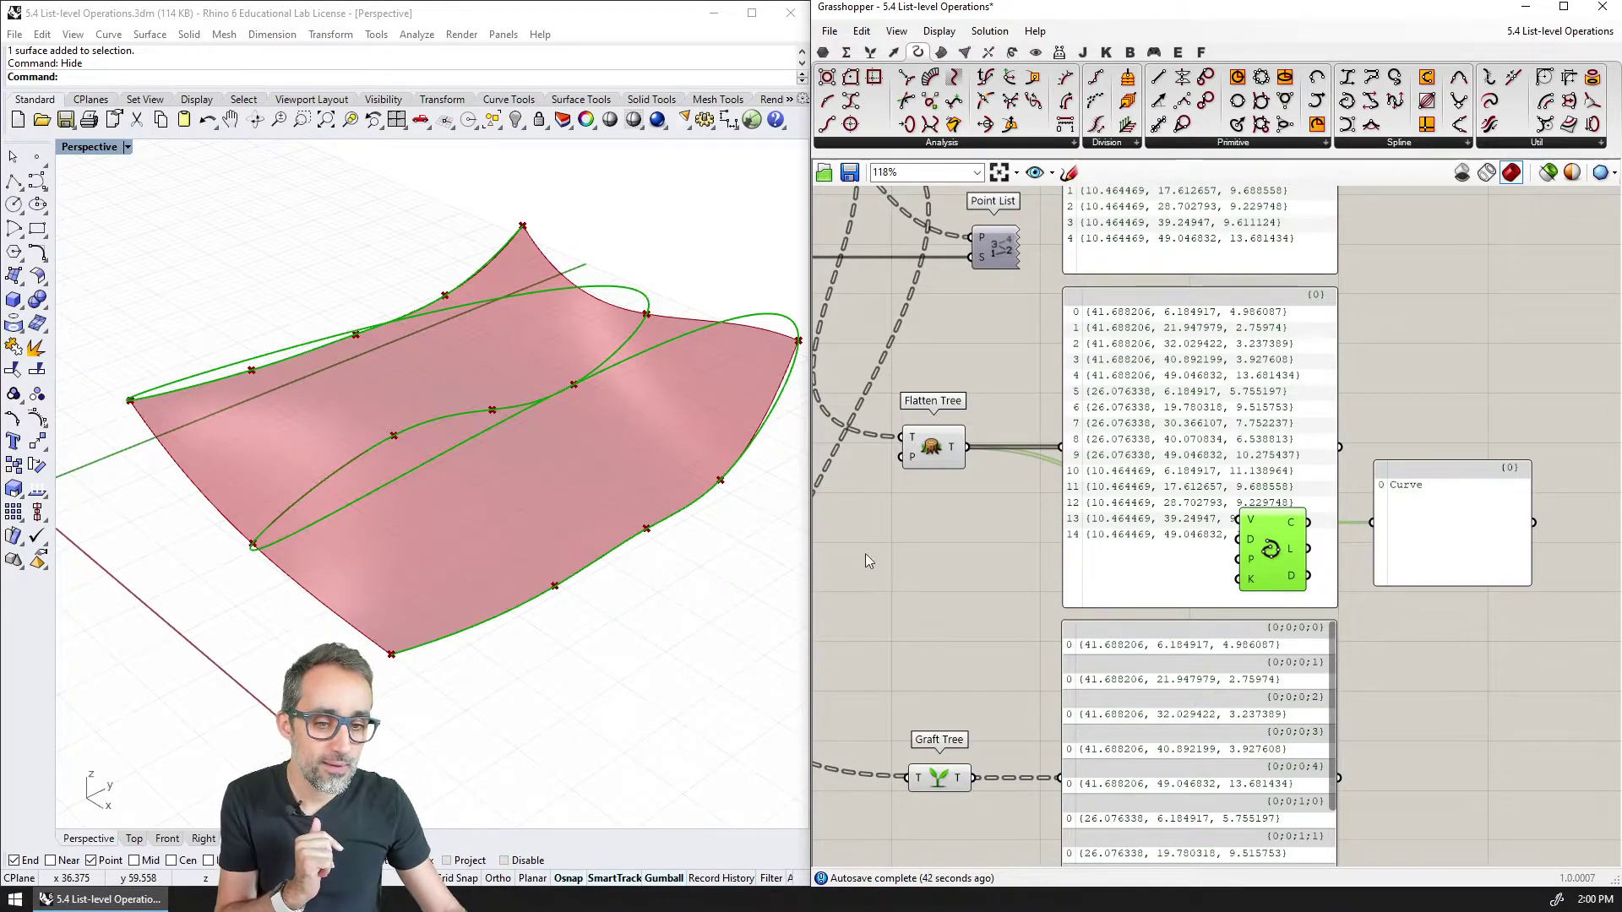
right_drag(975, 524, 977, 442)
scroll(976, 441, up, 2)
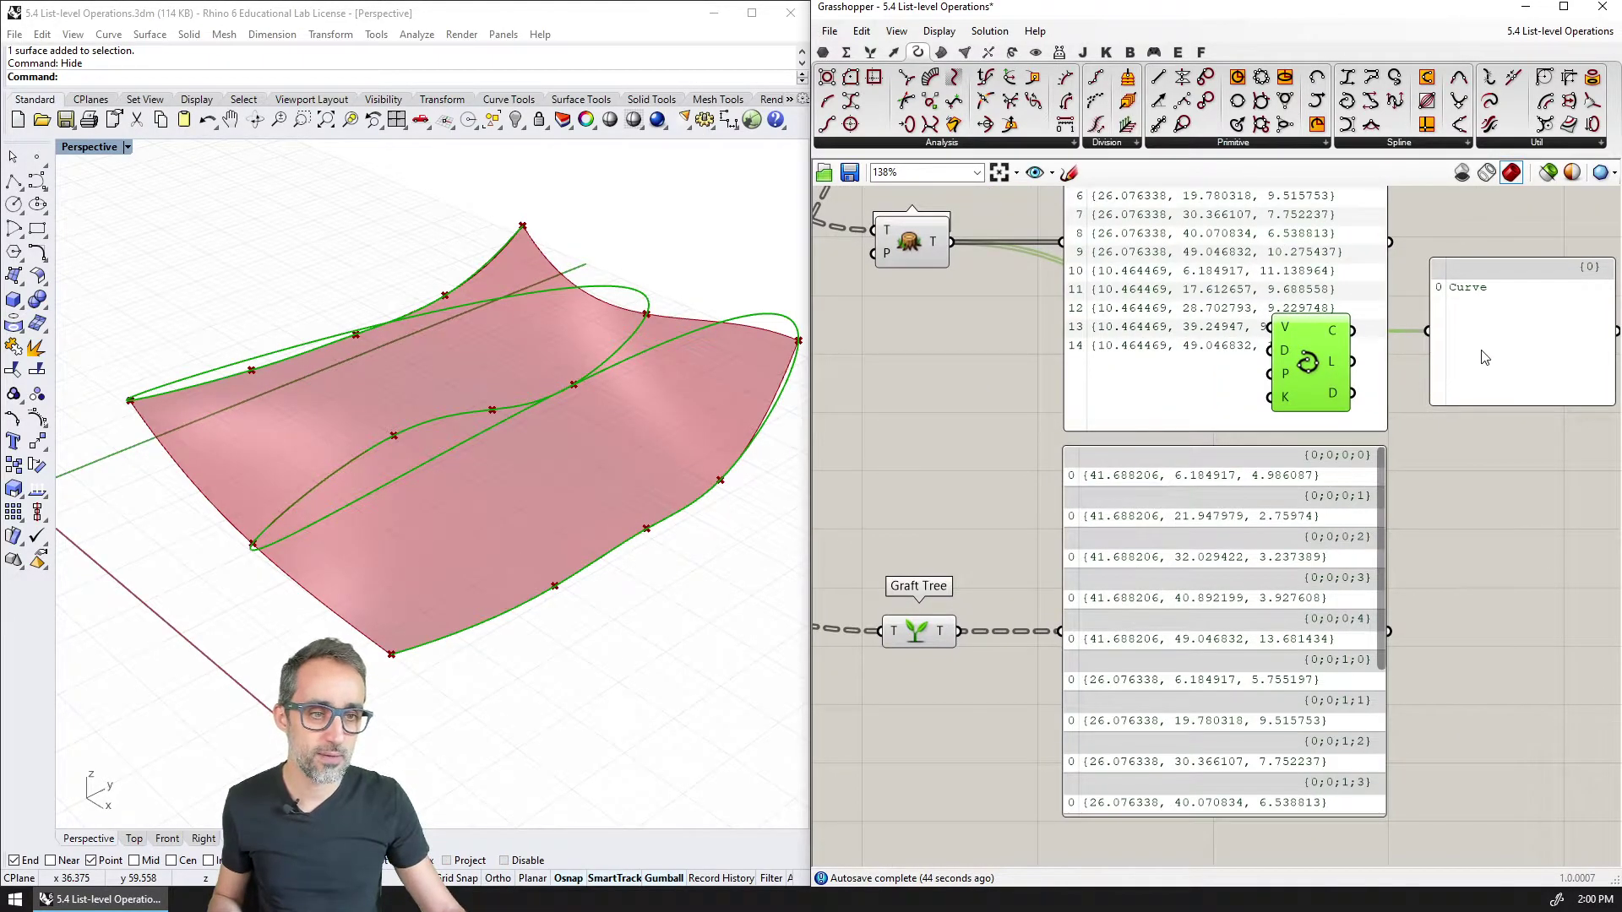
shift+click(1444, 351)
drag(1444, 350, 1436, 849)
right_drag(1426, 704, 1372, 496)
drag(1441, 635, 1402, 677)
click(1415, 551)
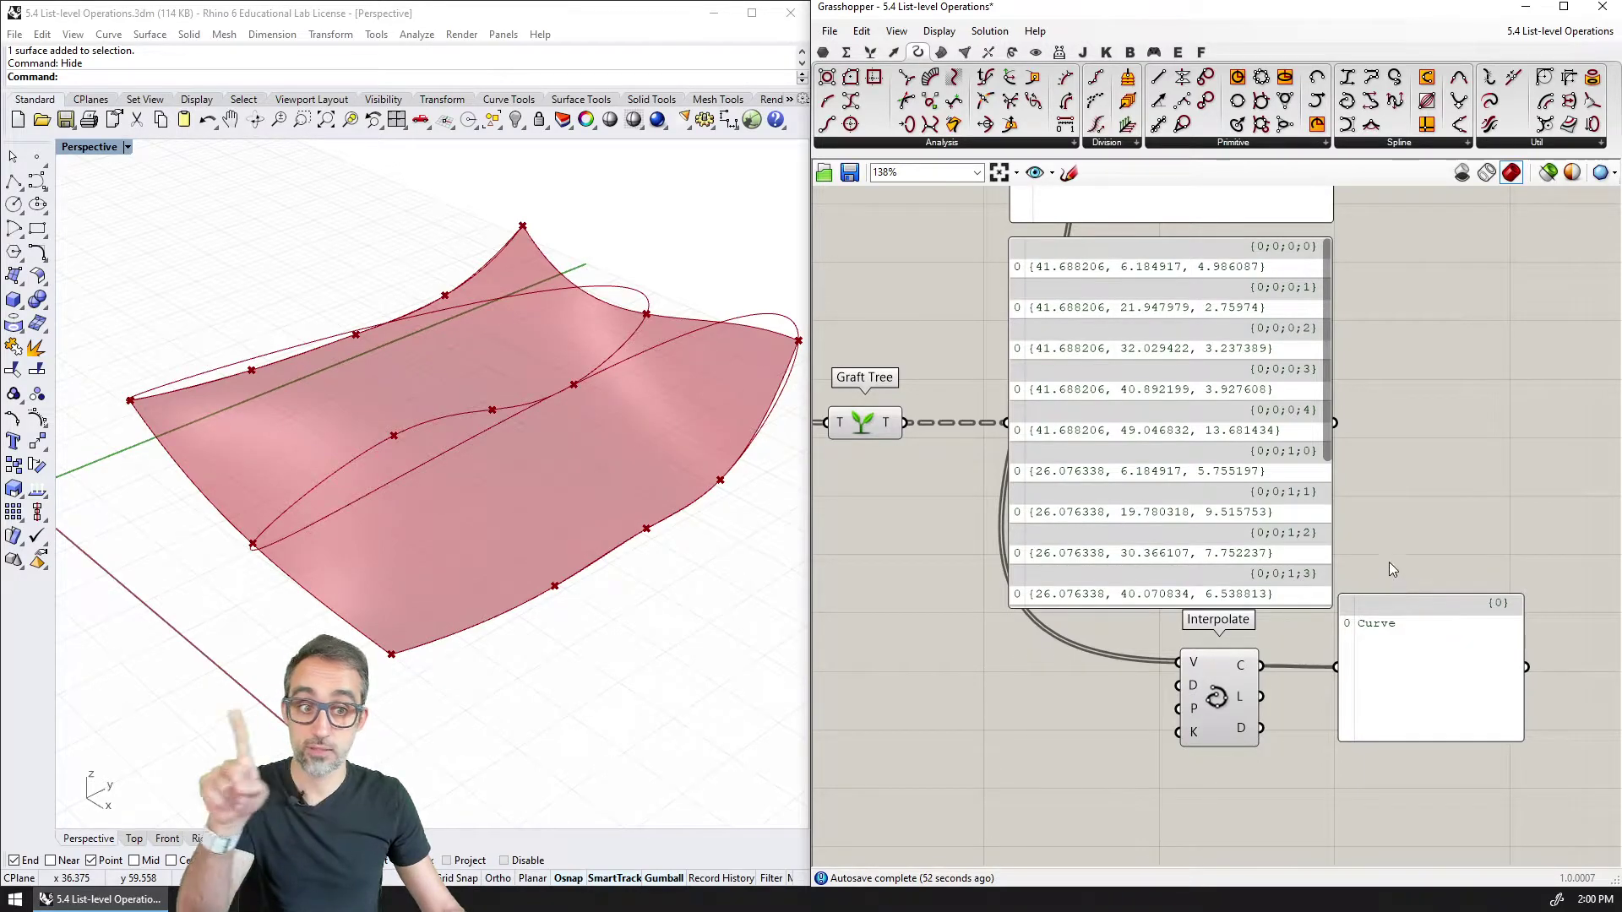
right_drag(1389, 566, 1432, 573)
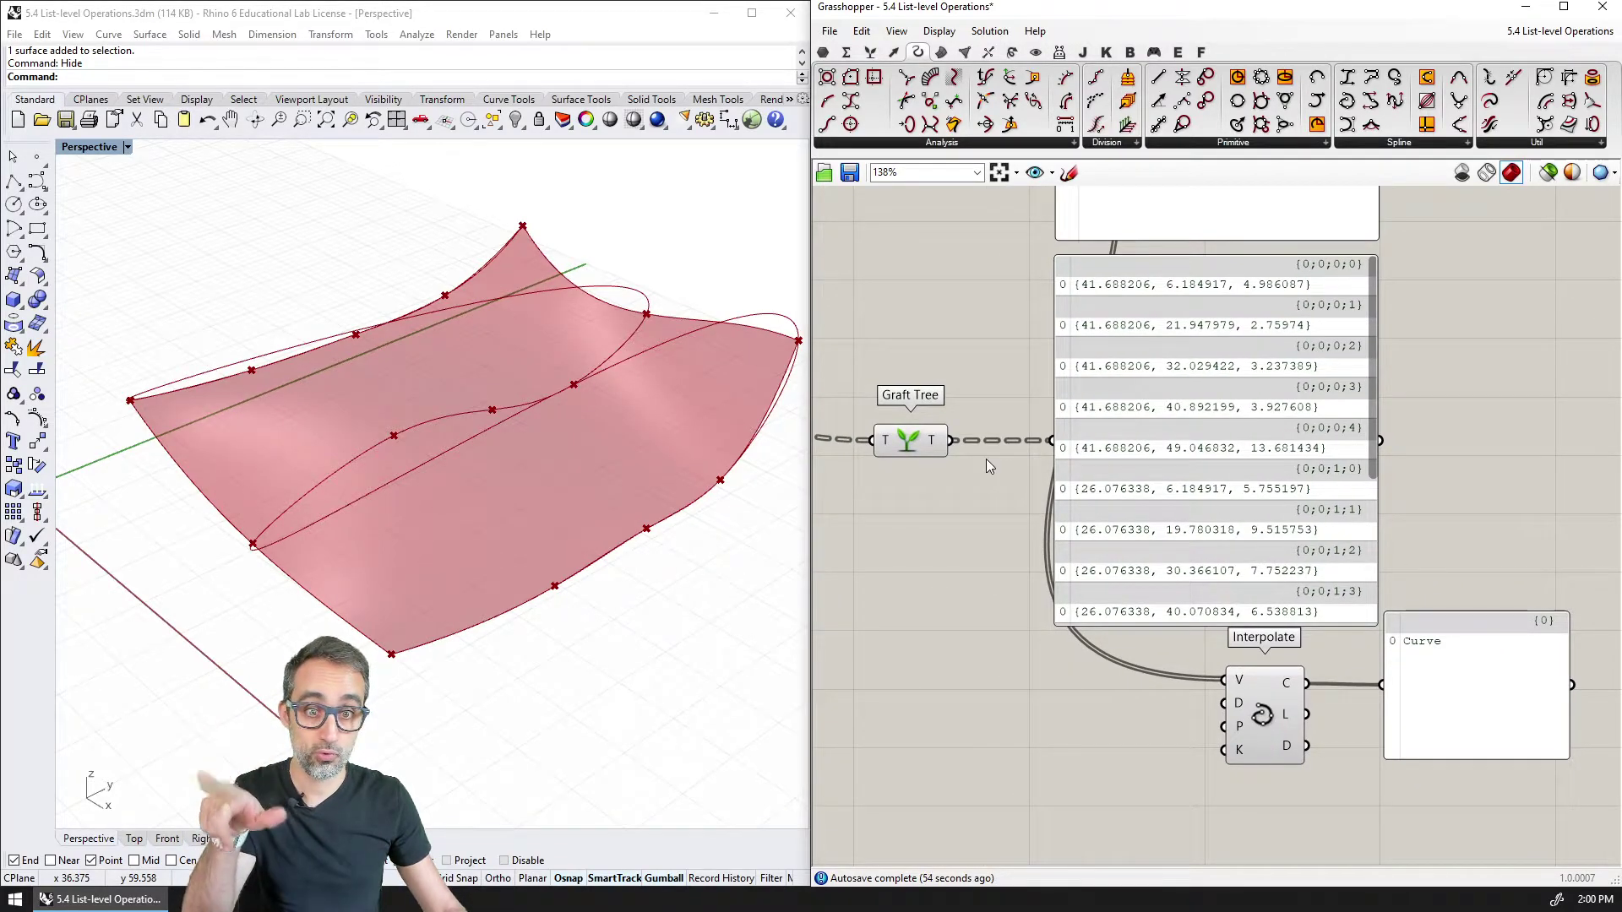
Step: Connect the Graft Tree output to Interpolate's vertices input and make the curve panel taller to list more branches
drag(951, 440, 1224, 681)
right_drag(1161, 655, 1102, 636)
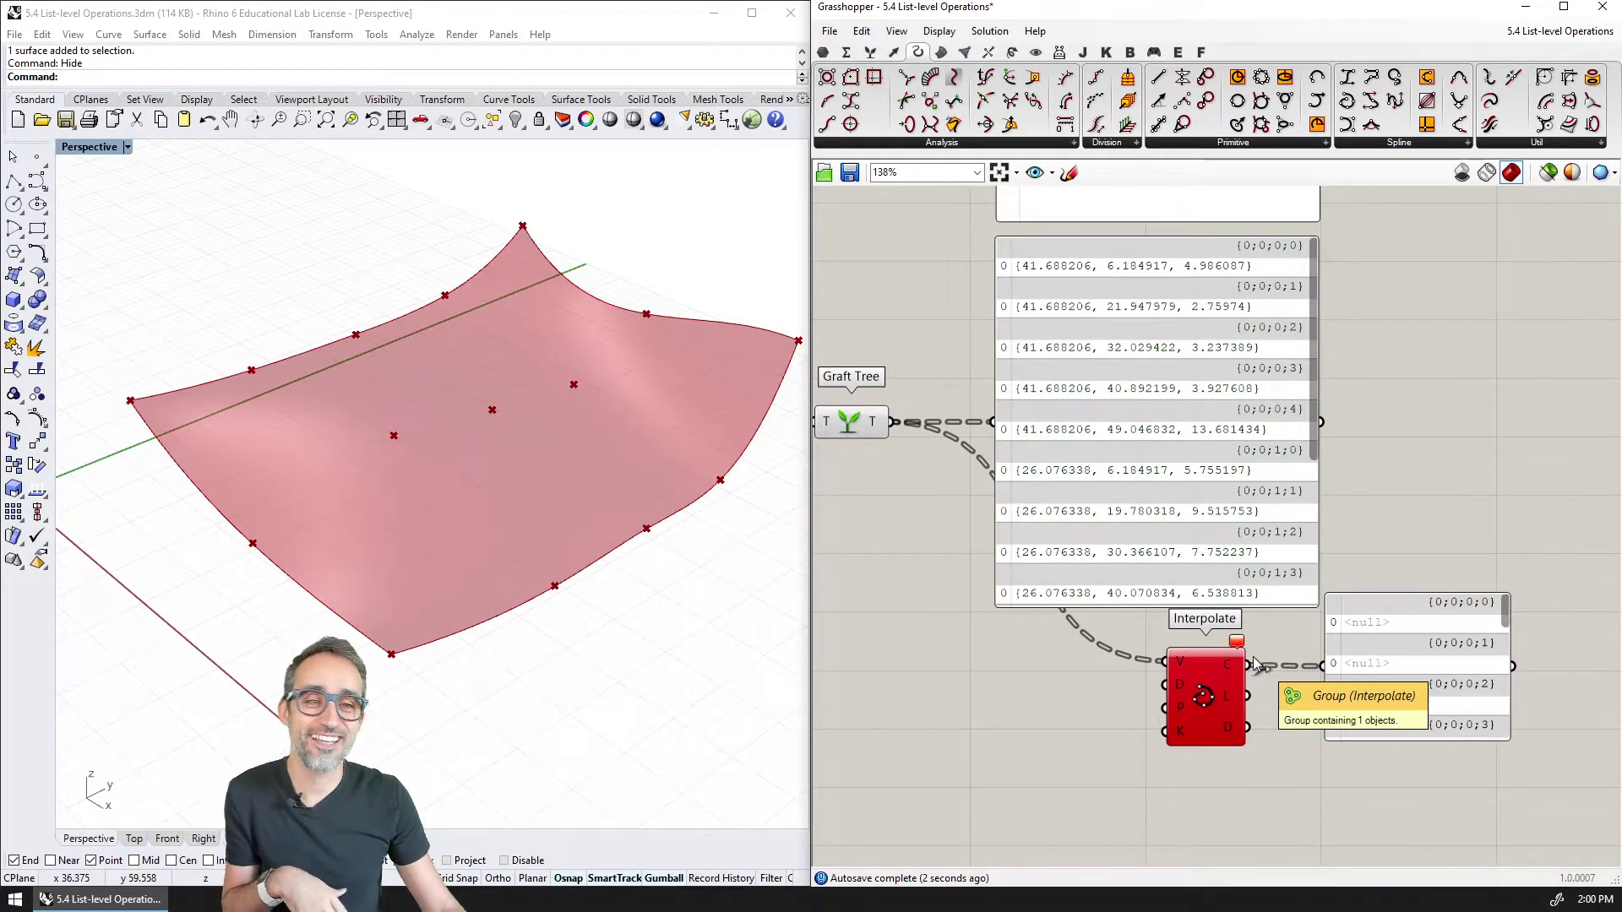
right_drag(1253, 661, 1213, 541)
scroll(1279, 586, up, 1)
scroll(1307, 622, down, 1)
right_drag(1307, 622, 1235, 707)
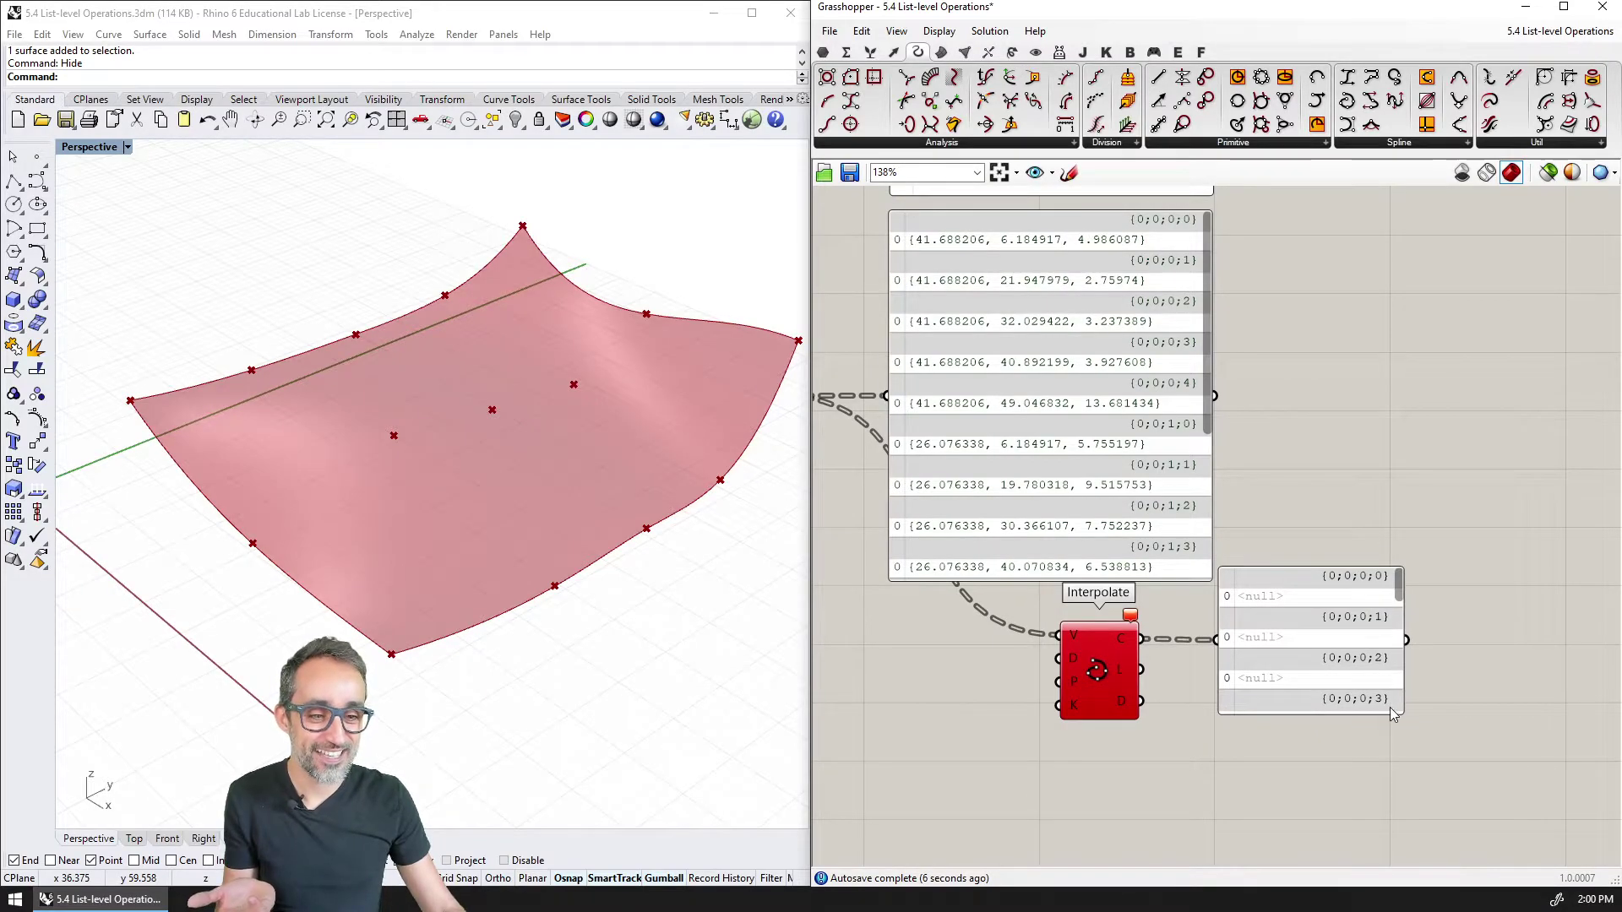
drag(1394, 713, 1398, 836)
right_drag(1226, 534, 1318, 576)
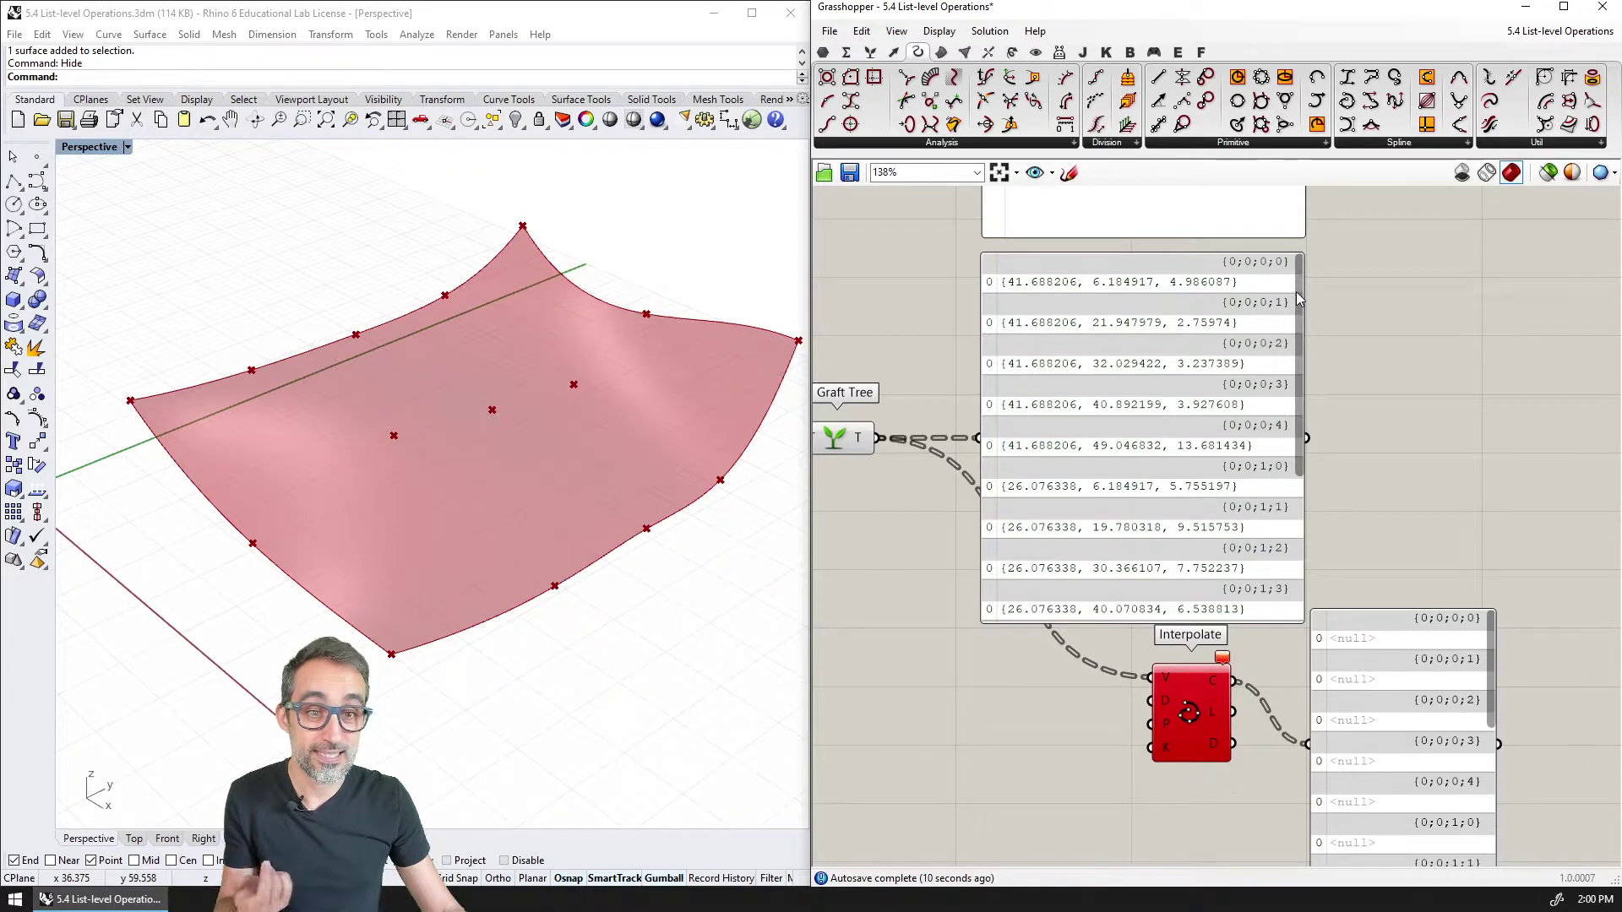
Step: Review the grafted point branches from start to end and check the Interpolate component's run count and error information
scroll(1297, 306, down, 1)
drag(1298, 305, 1297, 456)
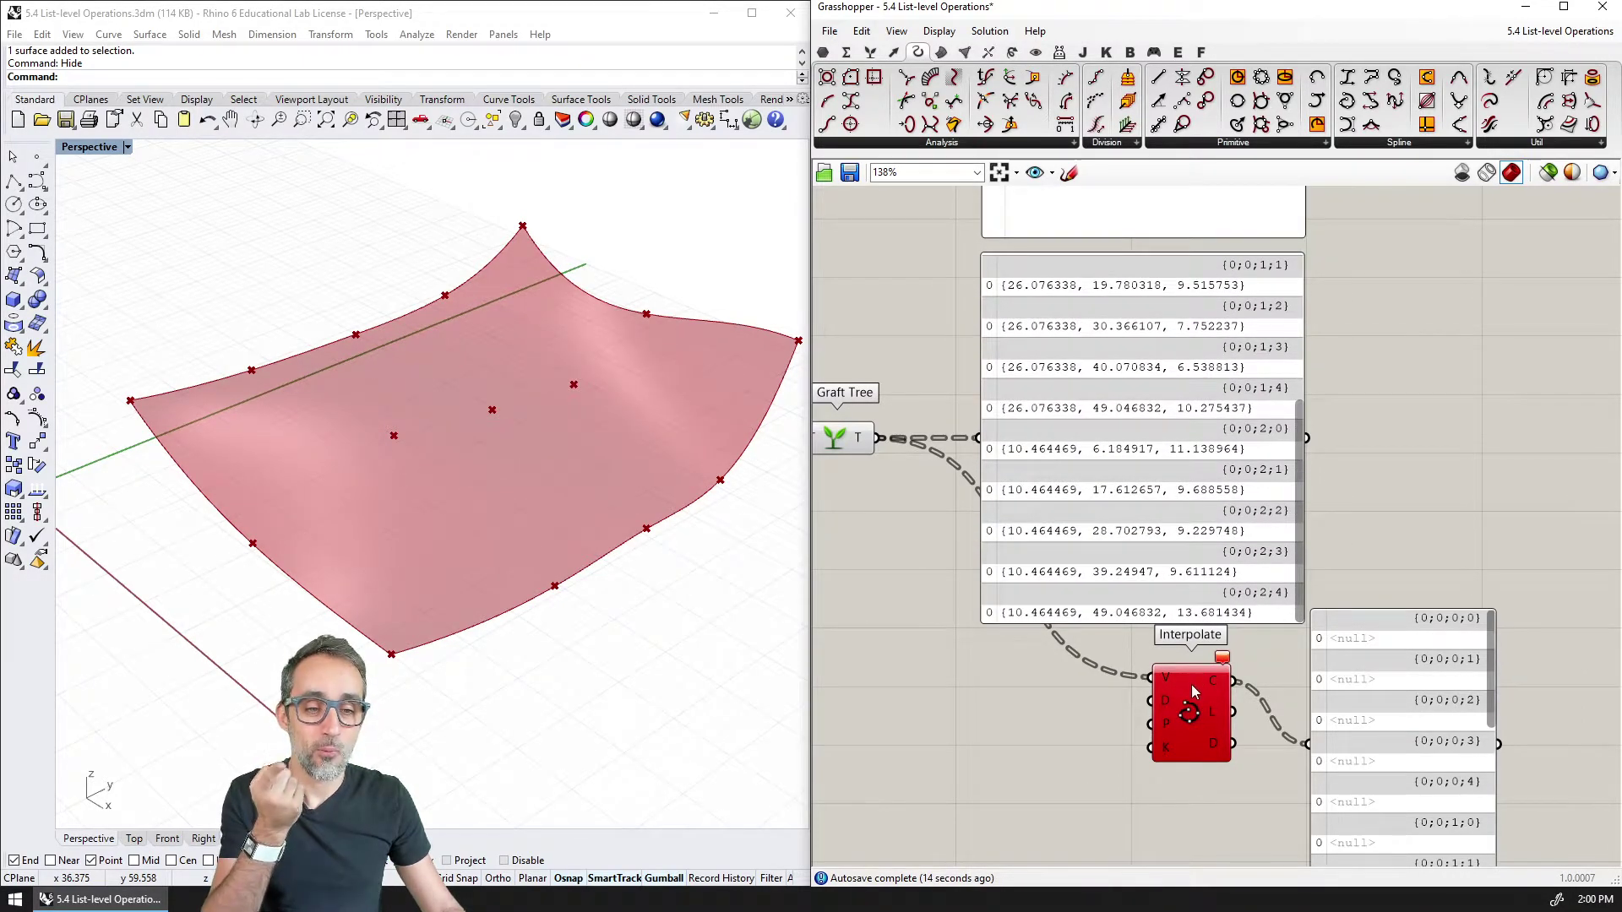
mouse_move(1188, 699)
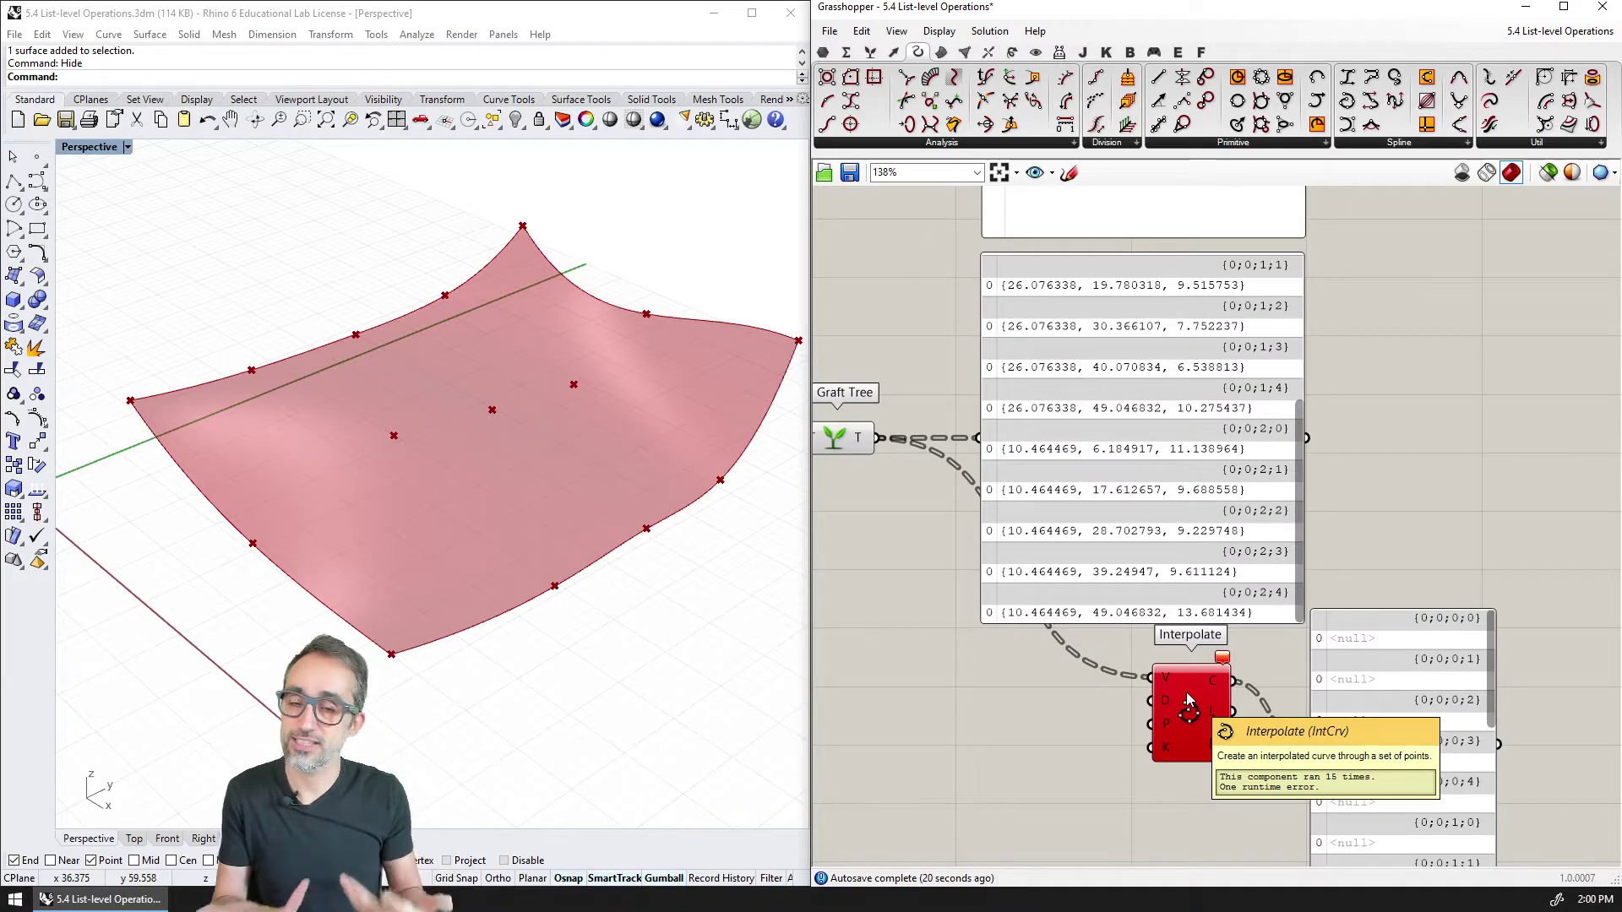
right_drag(1289, 568, 1145, 523)
right_drag(1271, 527, 1280, 534)
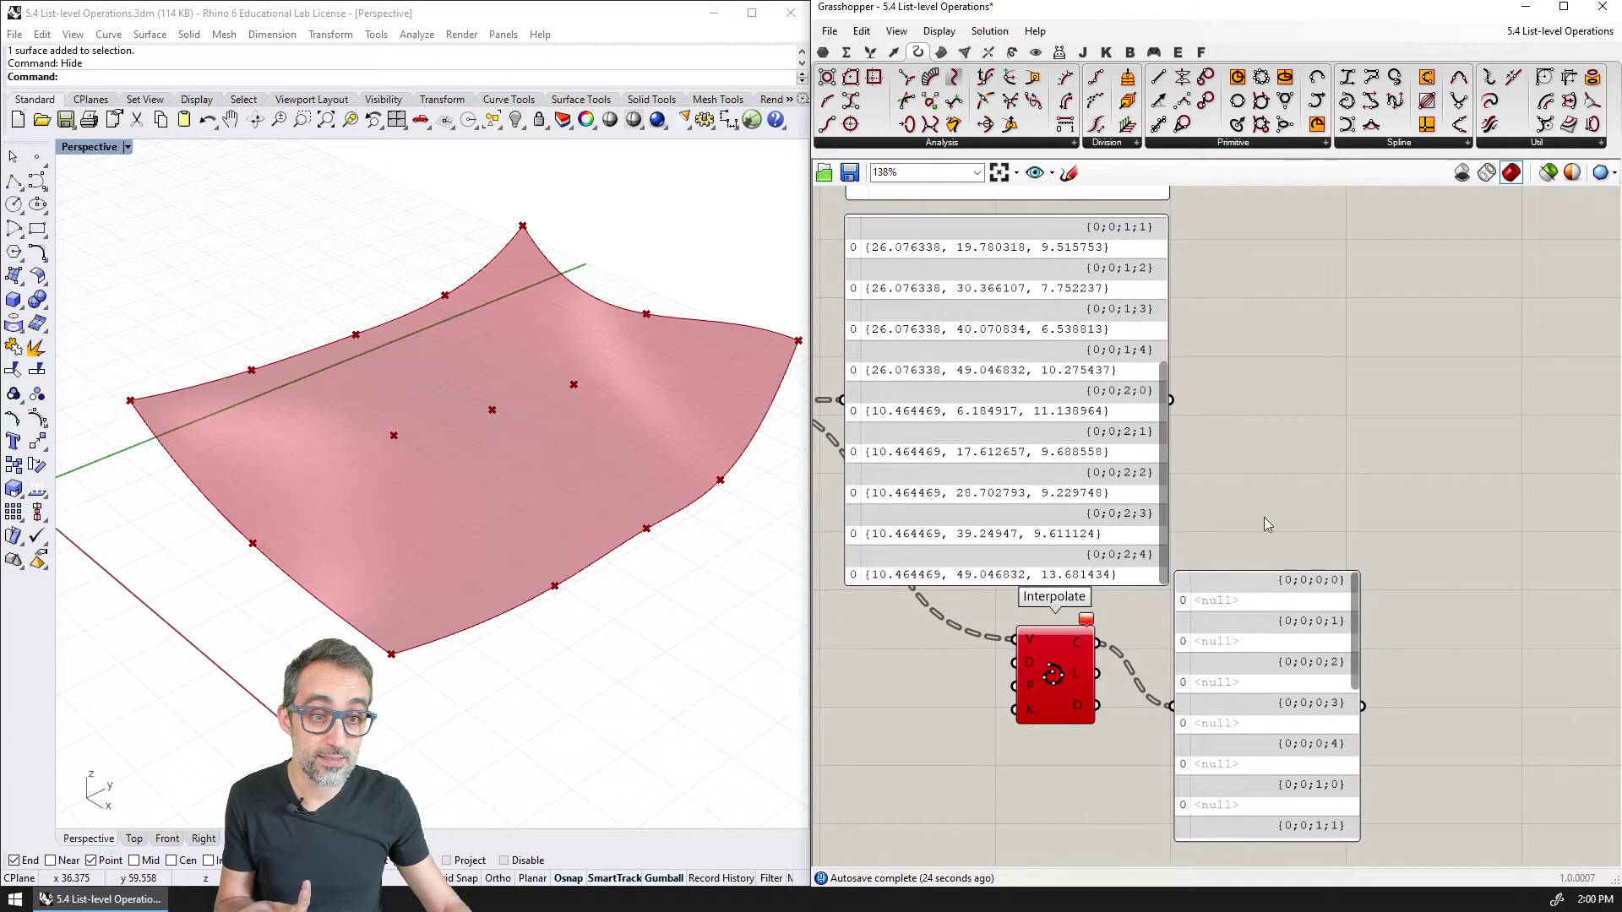
drag(1164, 478, 1163, 335)
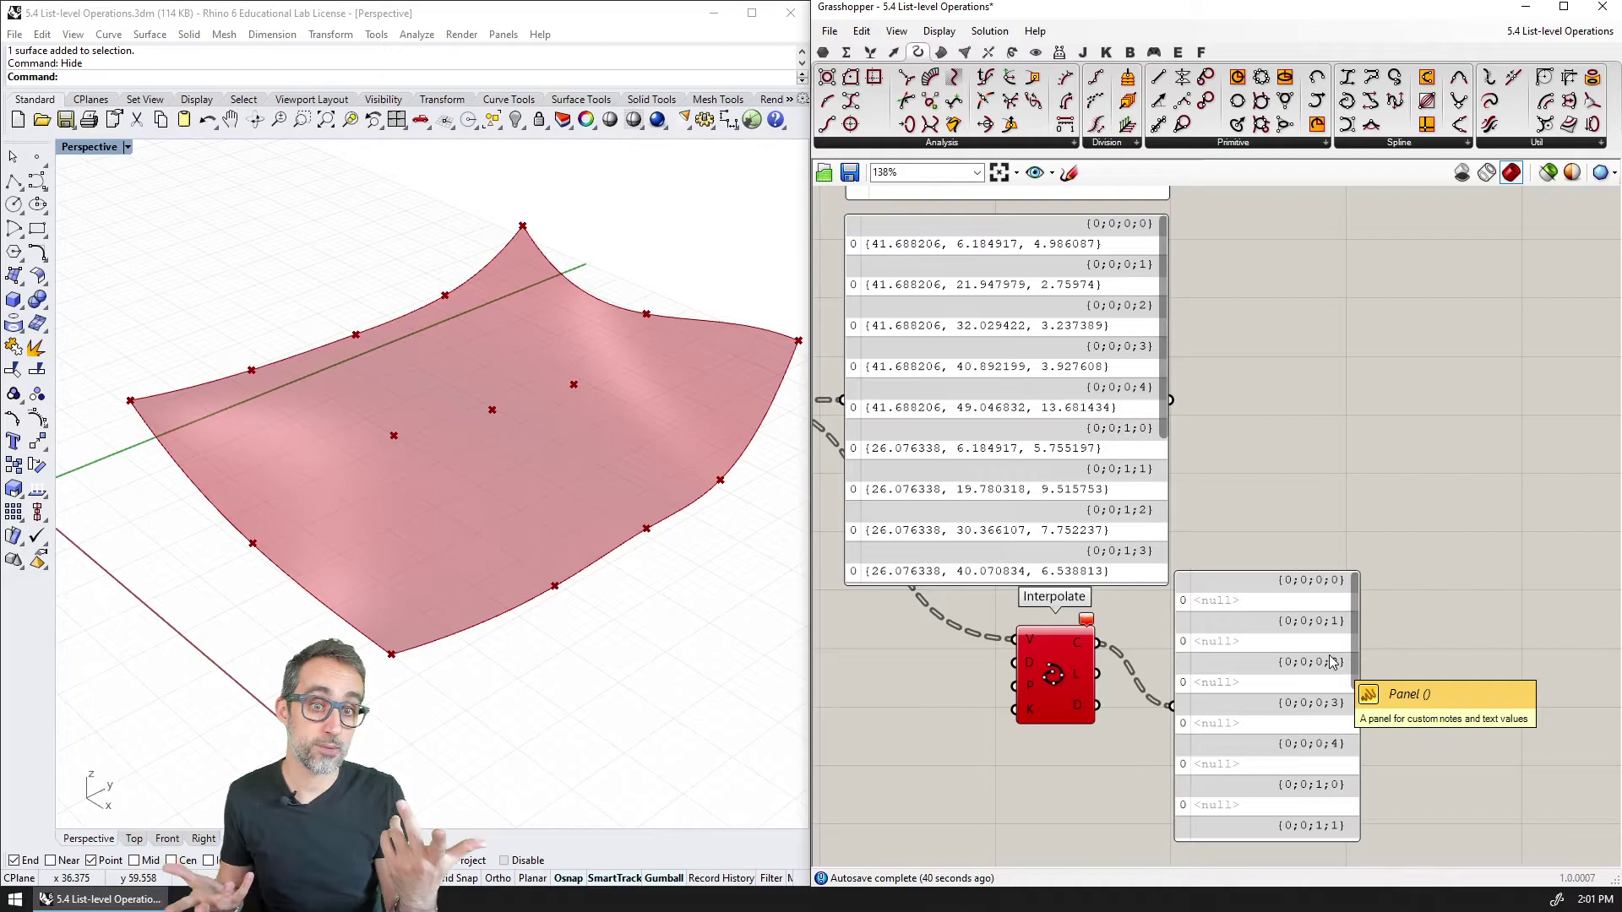
Step: Move the Interpolate component and its curve panel back up above the Divide Surface point list
scroll(1332, 661, down, 5)
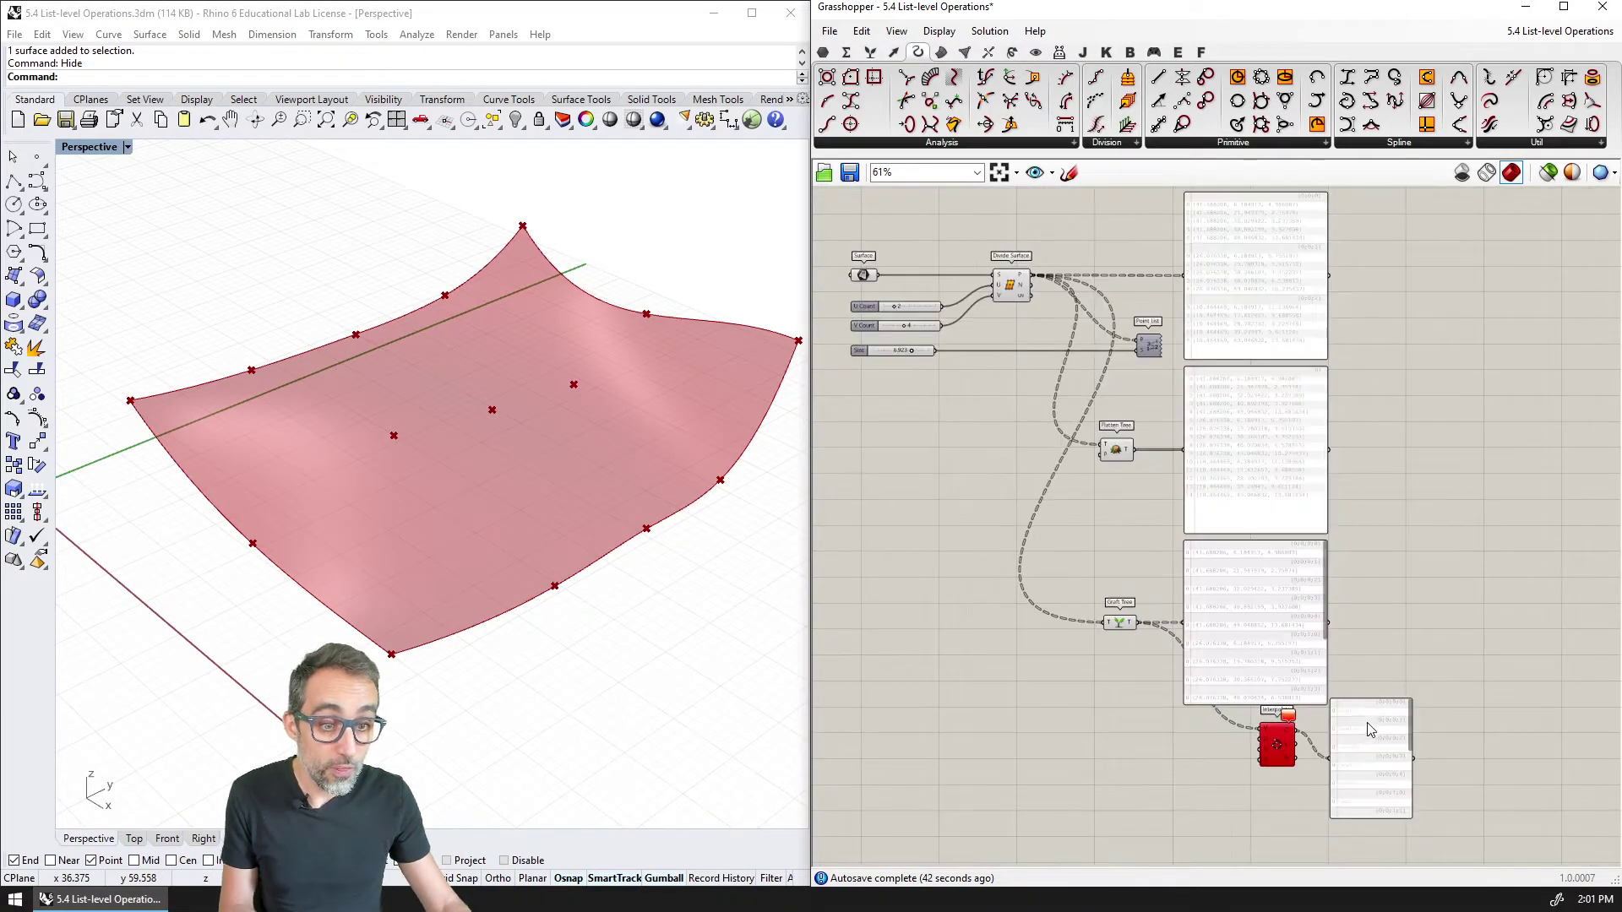
click(1276, 749)
shift+click(1380, 747)
drag(1381, 747, 1373, 287)
right_drag(1374, 309, 1365, 520)
drag(1362, 482, 1208, 294)
Step: Examine the relocated Interpolate component and its panel alongside the Divide Surface point branches
click(1120, 348)
drag(1118, 329, 1123, 358)
scroll(1122, 358, up, 2)
mouse_move(1113, 402)
right_down()
mouse_move(1137, 415)
mouse_move(1128, 463)
mouse_move(1108, 413)
right_up()
scroll(1137, 416, up, 2)
click(1129, 463)
scroll(1130, 464, down, 1)
right_drag(1105, 473, 1103, 428)
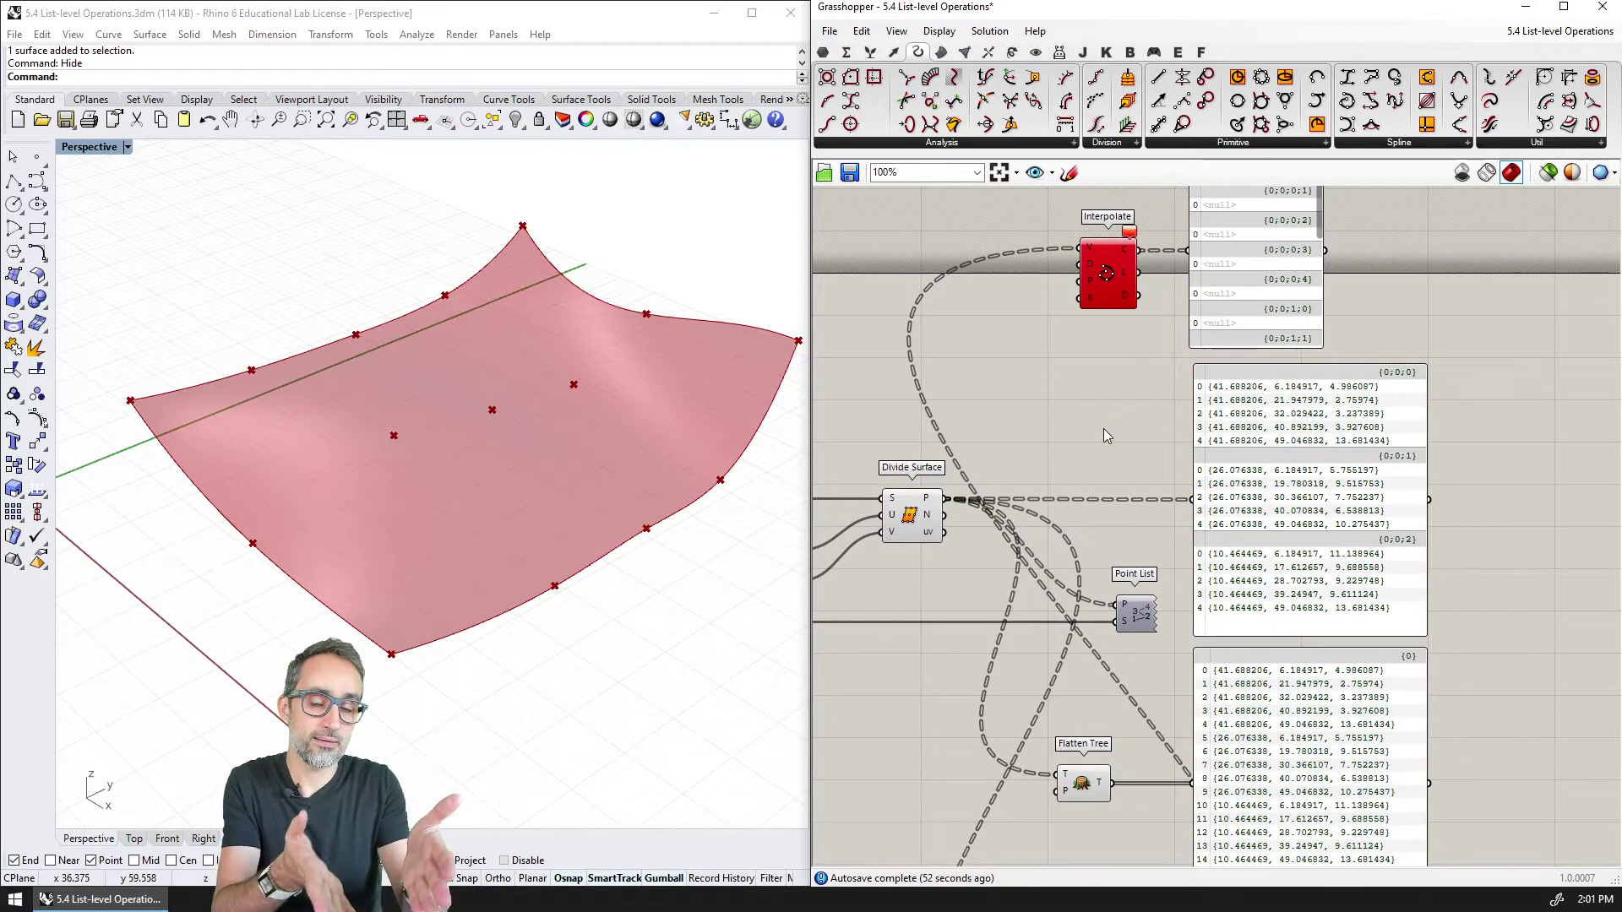